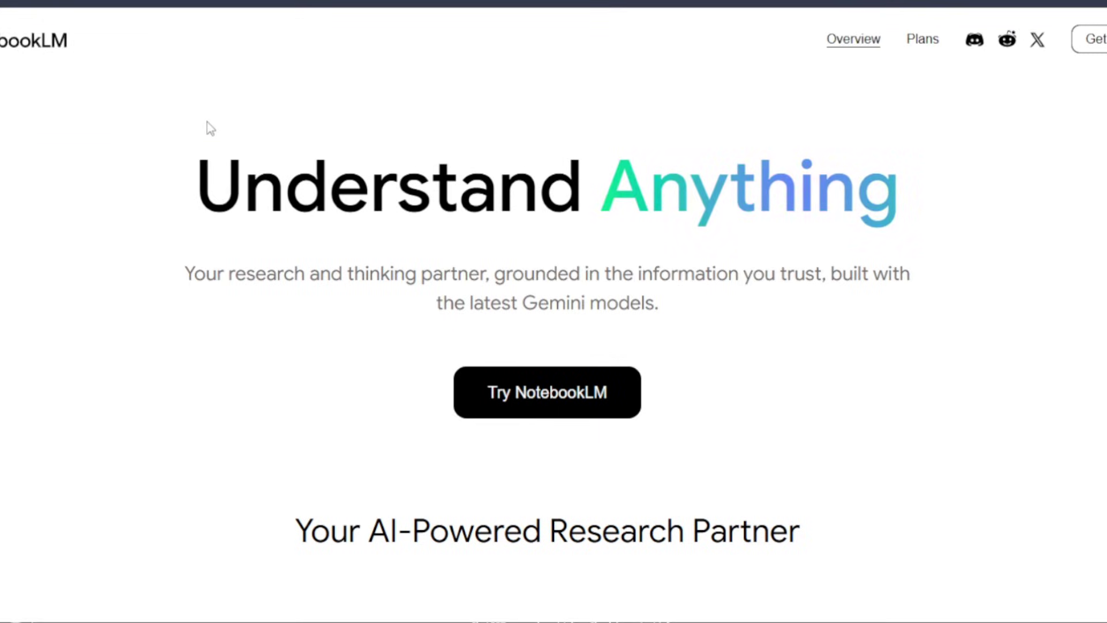
Launch NotebookLM from the landing page and create a new untitled notebook
left_click(553, 399)
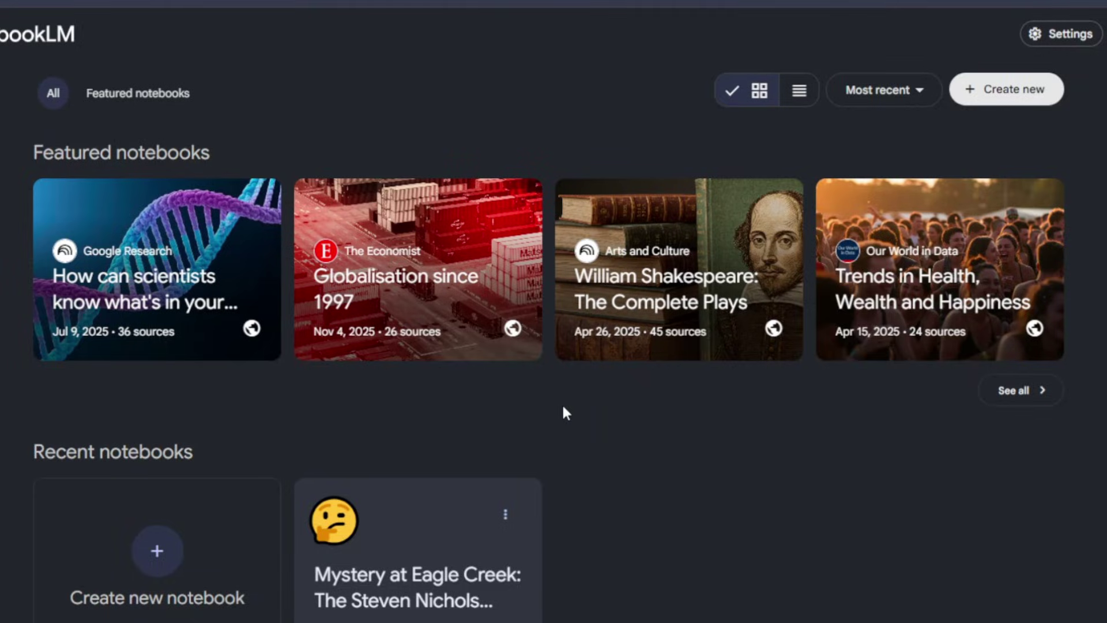
left_click(1006, 92)
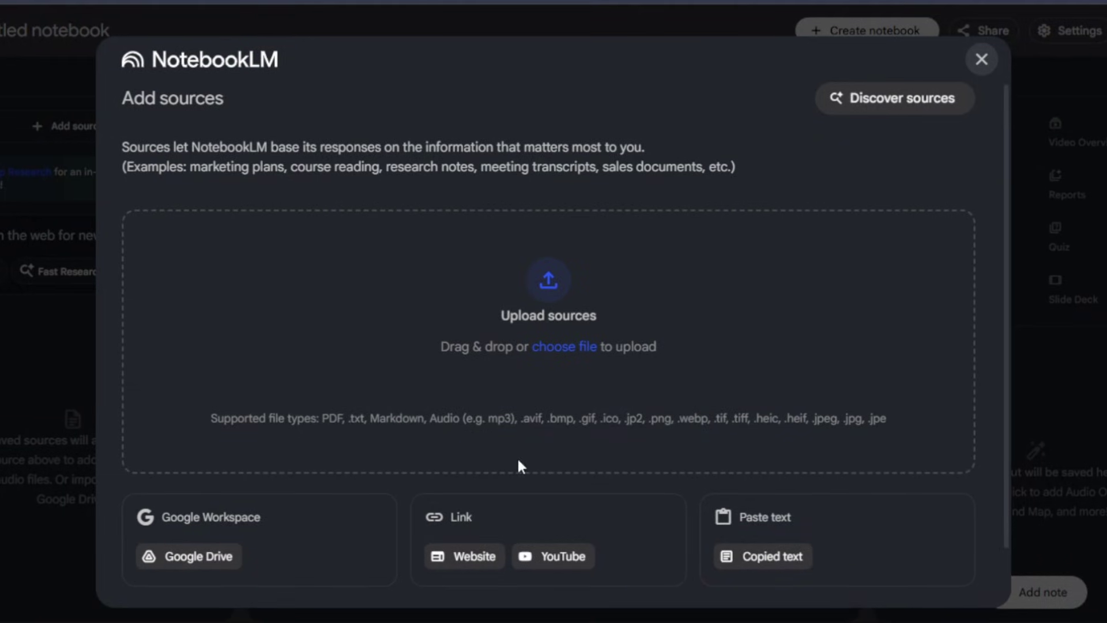
Upload the AI-Powered Mini Course Blueprint PDF as the notebook's first source
left_click_drag(323, 423, 858, 425)
left_click(901, 427)
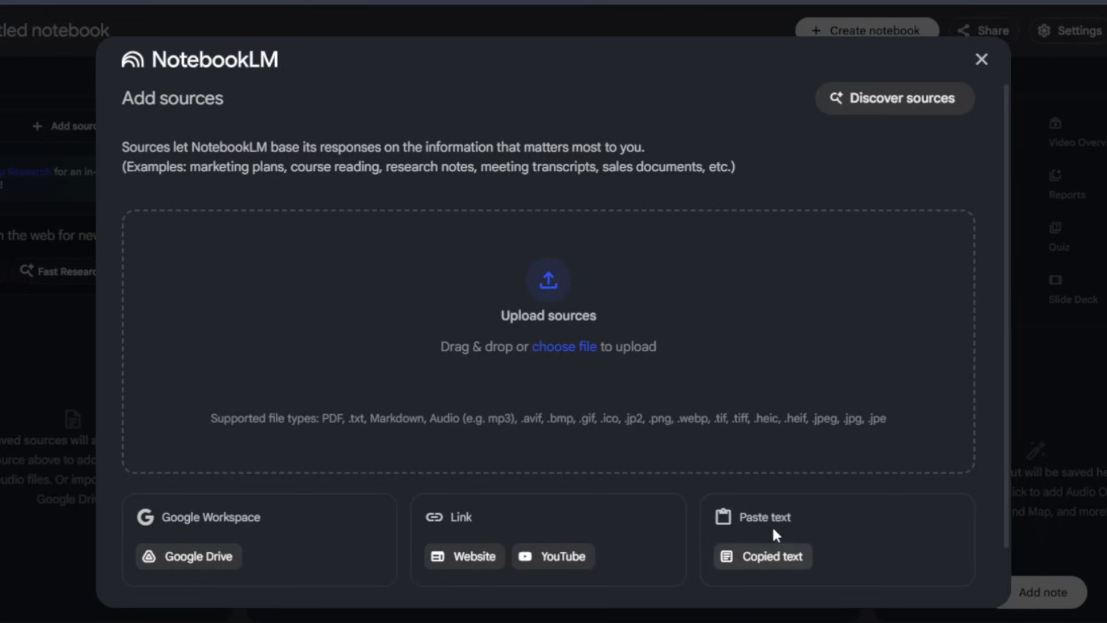
left_click(654, 348)
left_click(202, 104)
left_click(414, 215)
Add the Affiliate Marketing Mastery article page as a website source
left_click(170, 128)
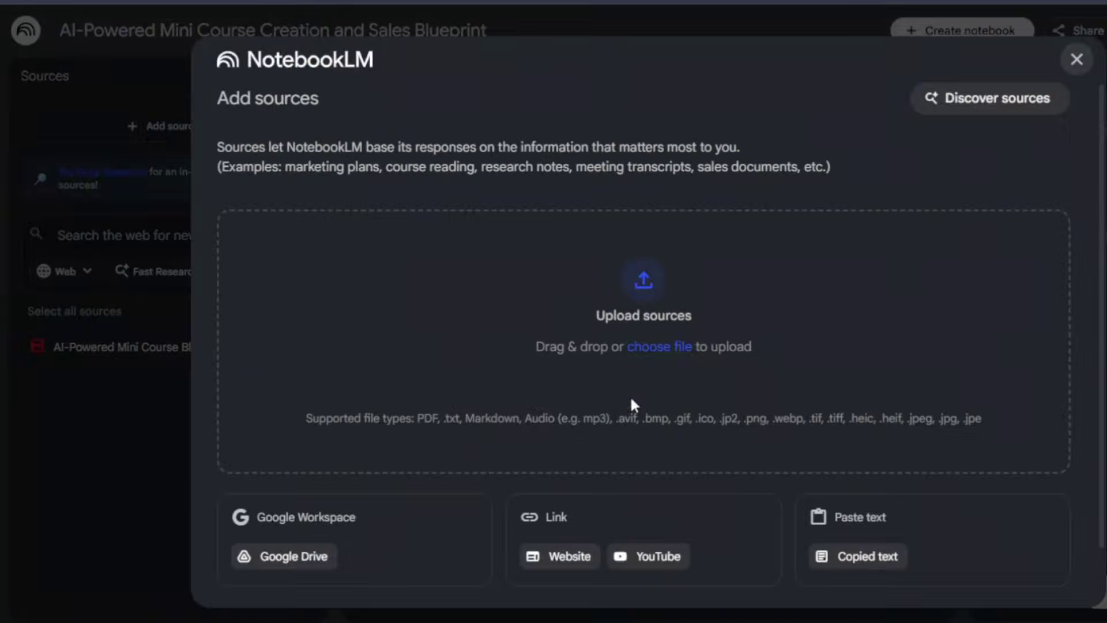
left_click(557, 557)
key("ctrl+Tab")
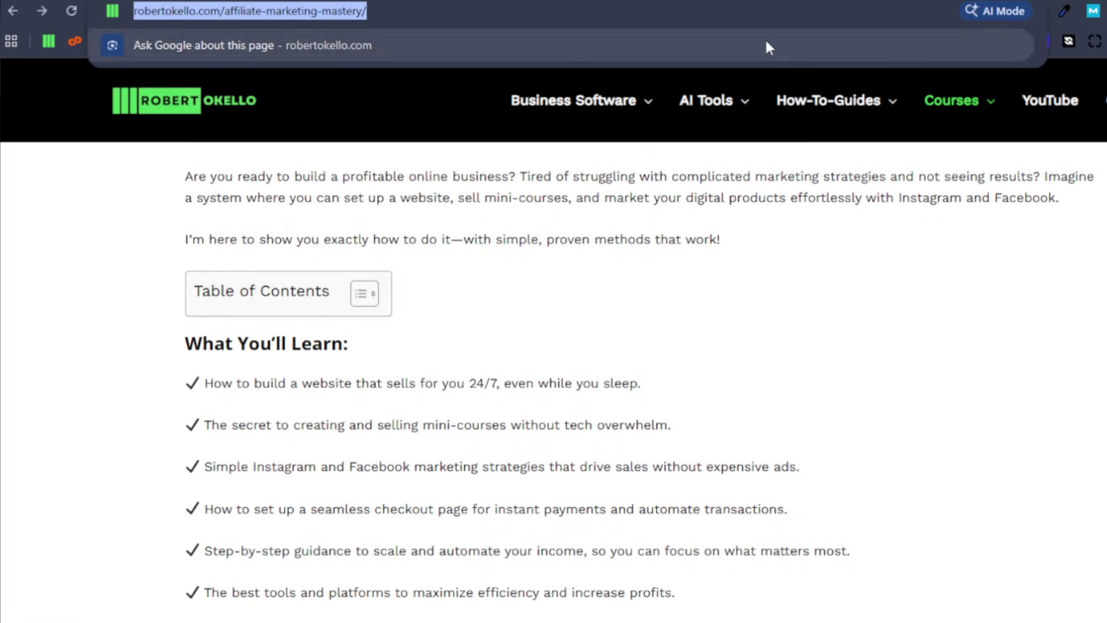
key("ctrl+c")
key("ctrl+shift+Tab")
key("ctrl+v")
Copy the YouTube video's link and add it as a YouTube source
key("ctrl+Tab")
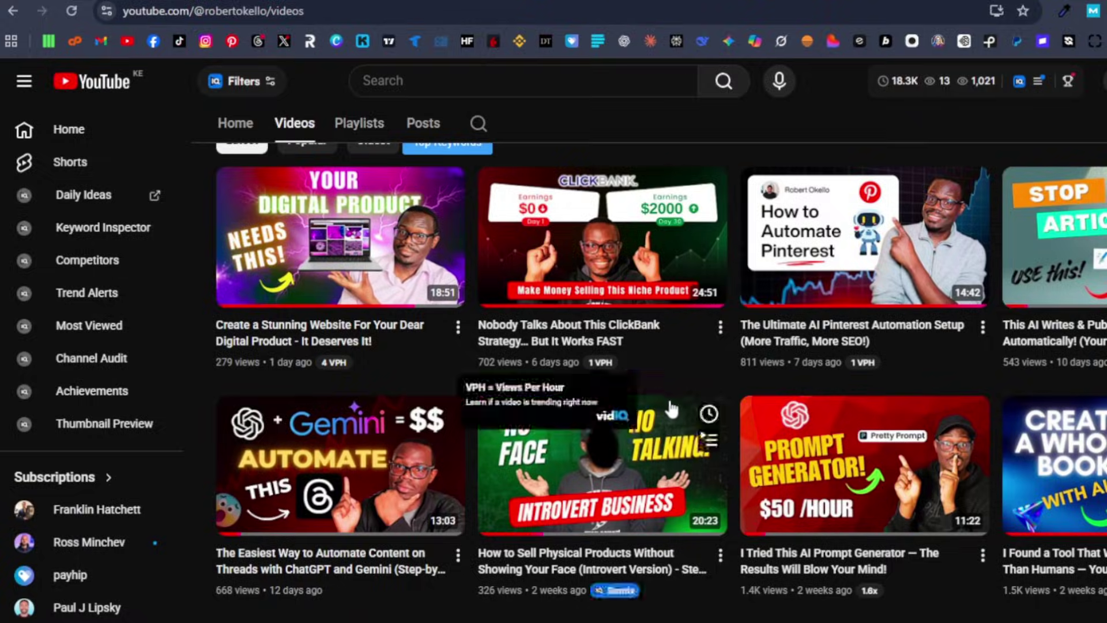
key("ctrl+l")
key("ctrl+c")
key("ctrl+shift+Tab")
key("ctrl+shift+Tab")
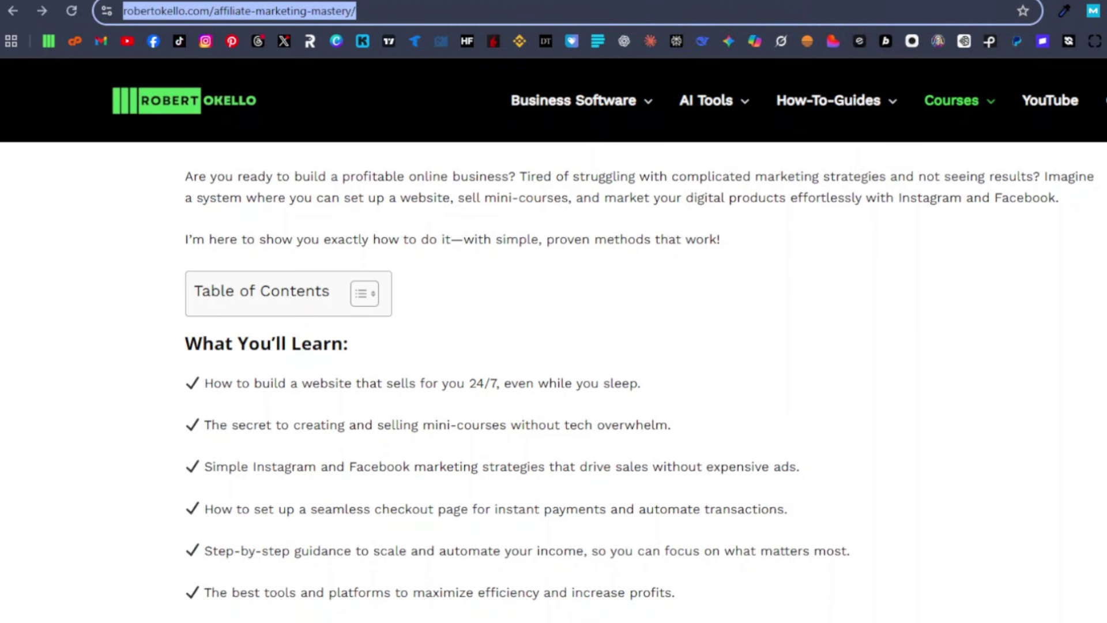
left_click(182, 194)
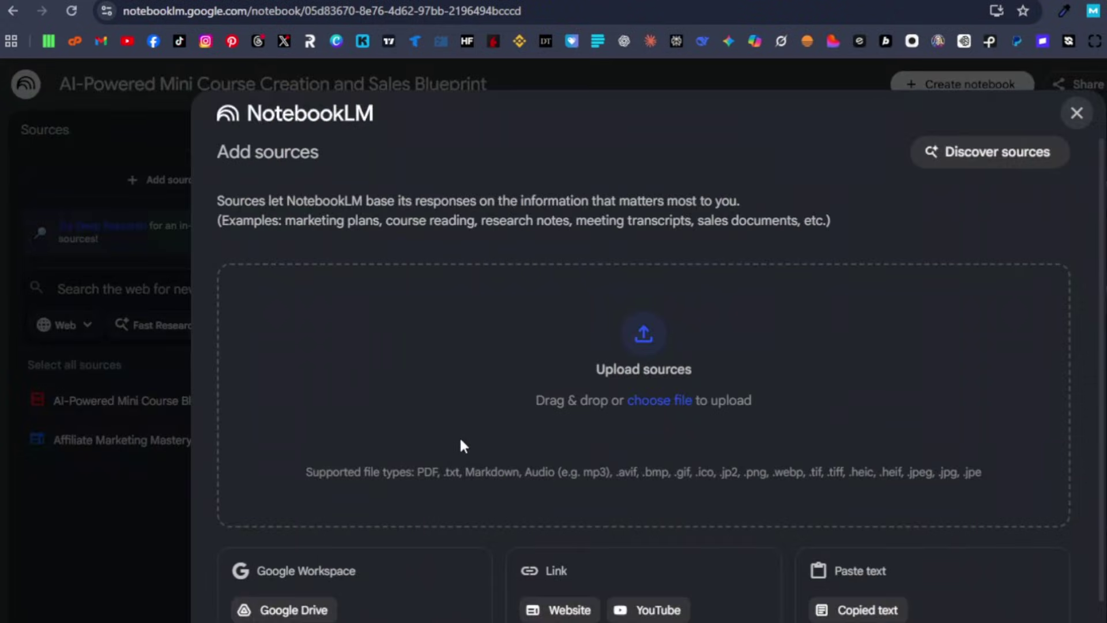
left_click(652, 609)
left_click(327, 475)
left_click(1044, 617)
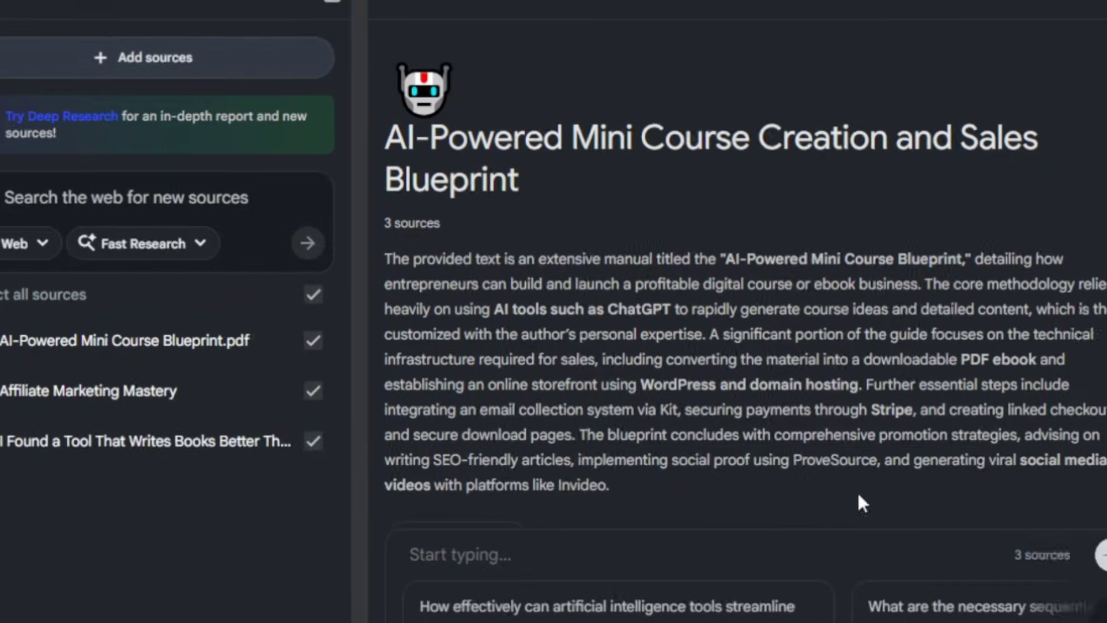
Ask the chat to summarize the sources' main findings with five implementable steps
key("ctrl+v")
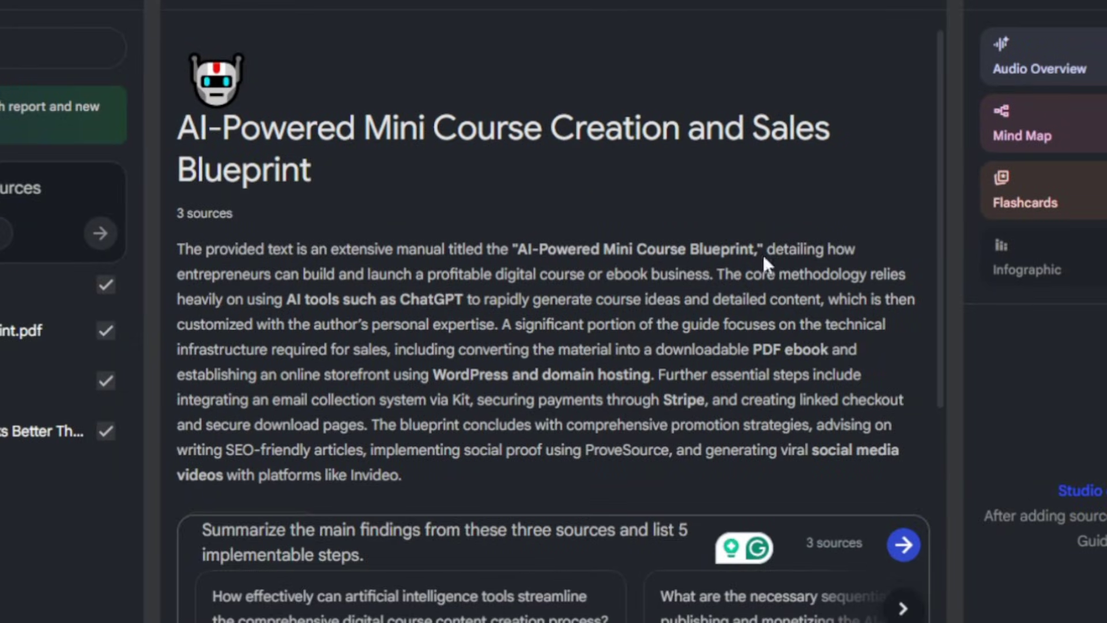
left_click_drag(201, 522, 515, 547)
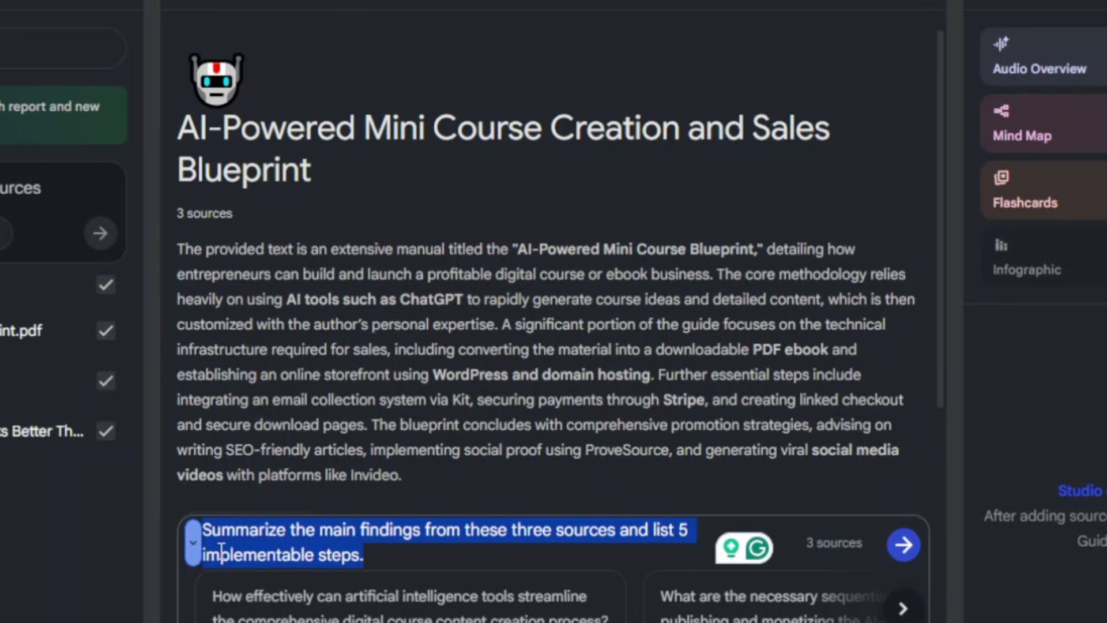
left_click(387, 562)
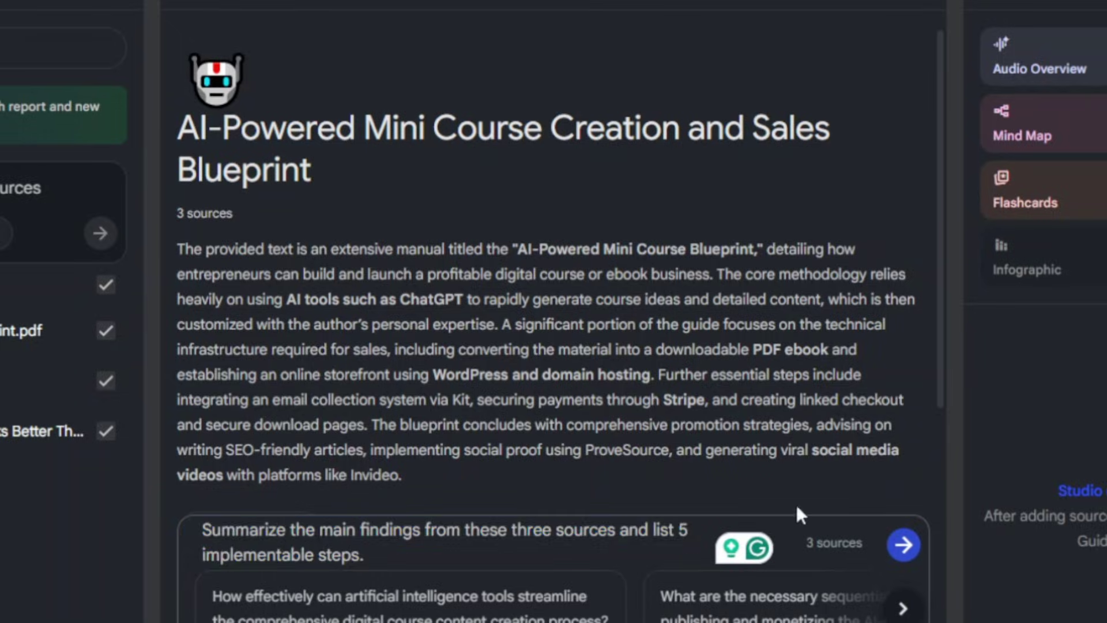
left_click(903, 545)
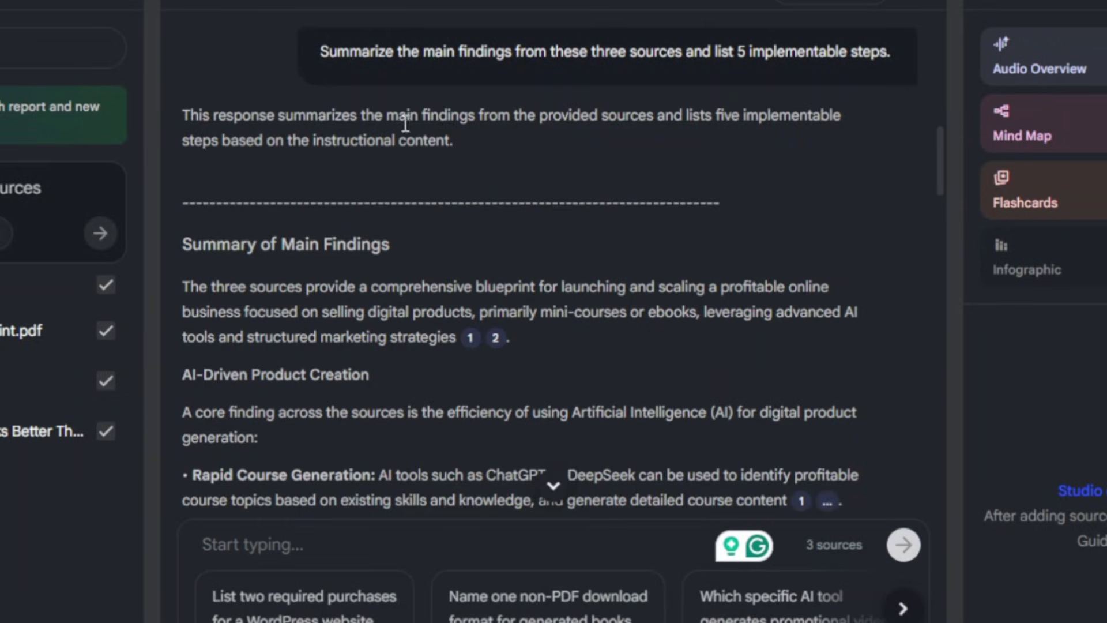
Read through the answer, including its 5 Implementable Steps section
scroll(291, 276, "down", 2)
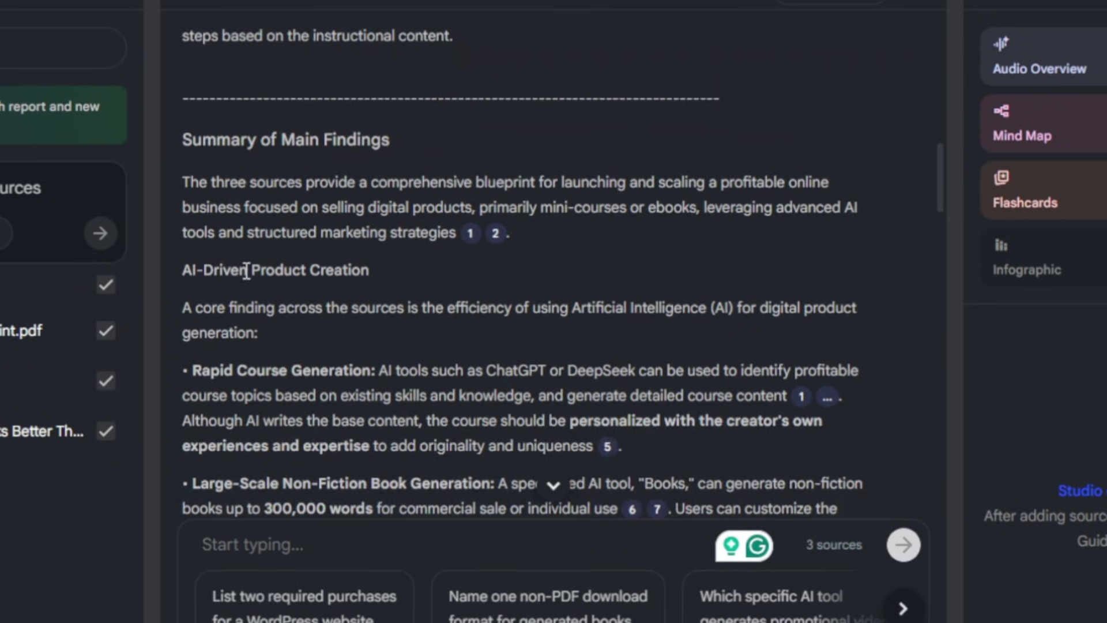
scroll(246, 274, "down", 2)
scroll(323, 264, "down", 2)
scroll(281, 274, "down", 10)
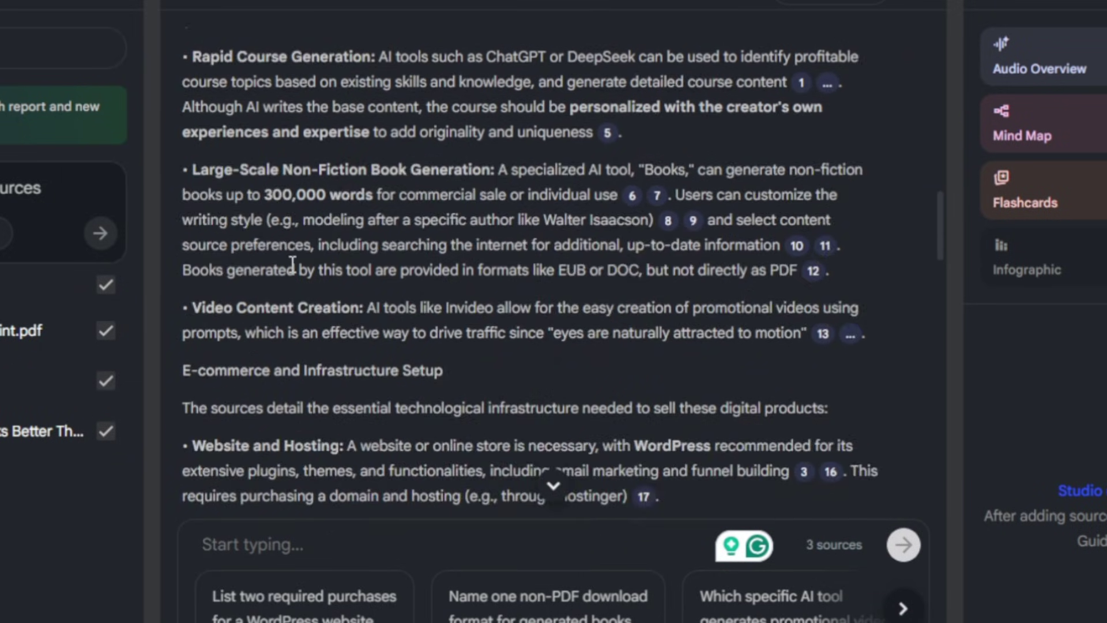
scroll(257, 293, "down", 6)
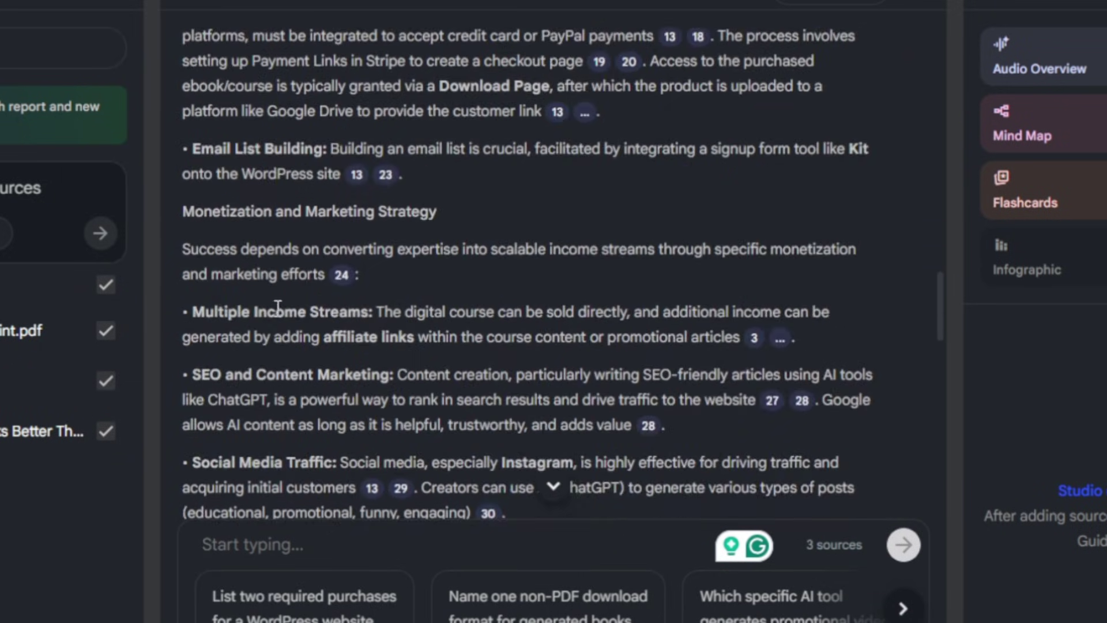
scroll(279, 332, "down", 4)
scroll(277, 313, "down", 2)
left_click_drag(182, 154, 373, 153)
left_click(372, 155)
scroll(370, 170, "down", 2)
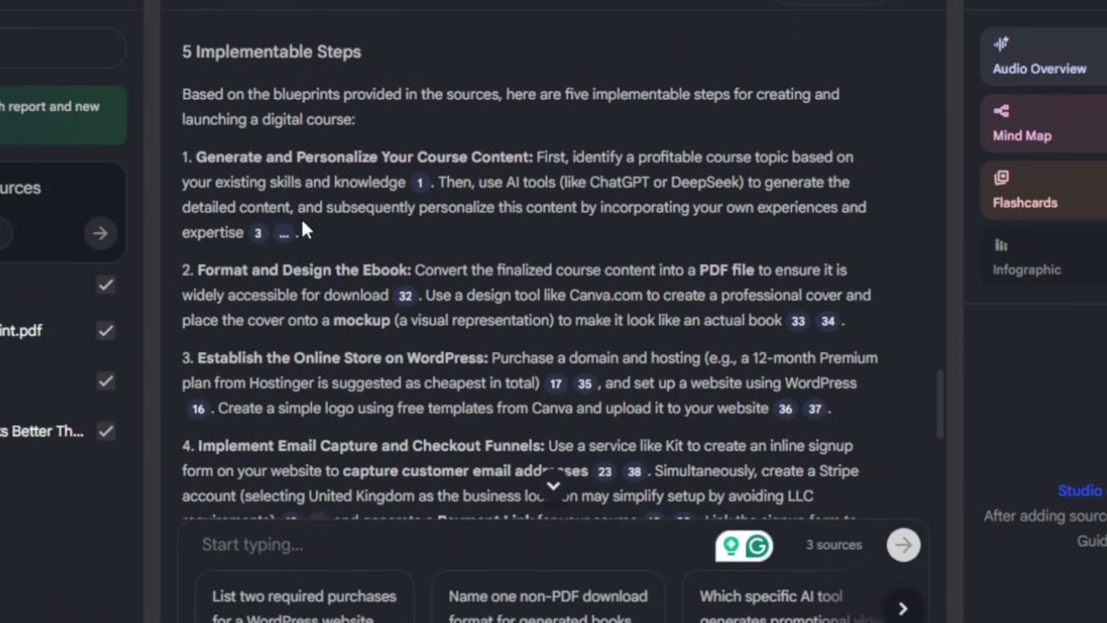
scroll(306, 231, "down", 8)
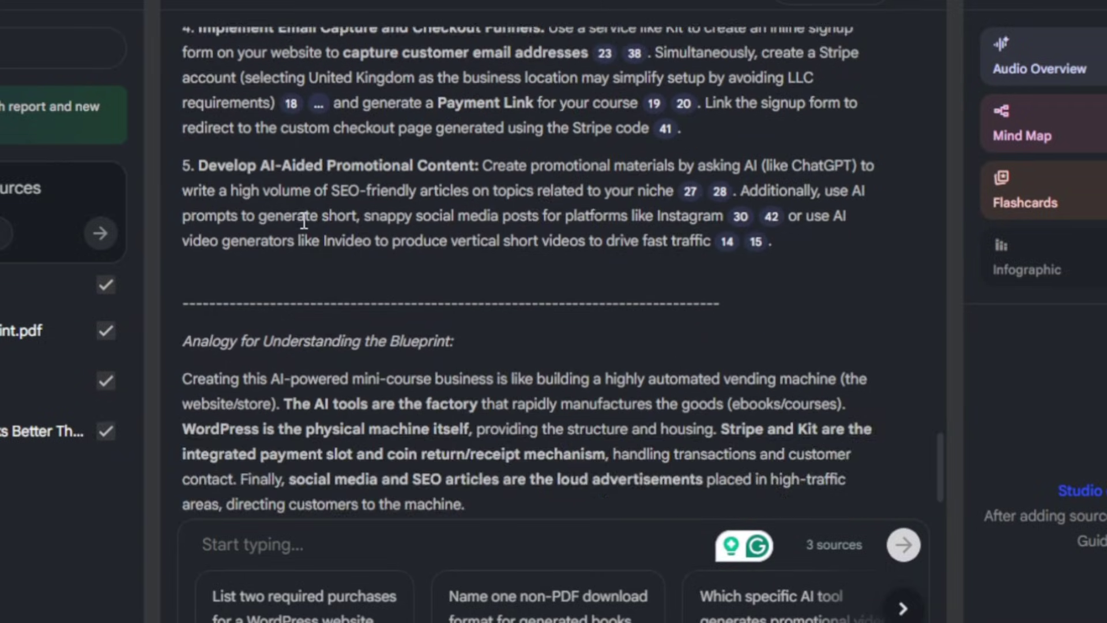
scroll(304, 221, "down", 2)
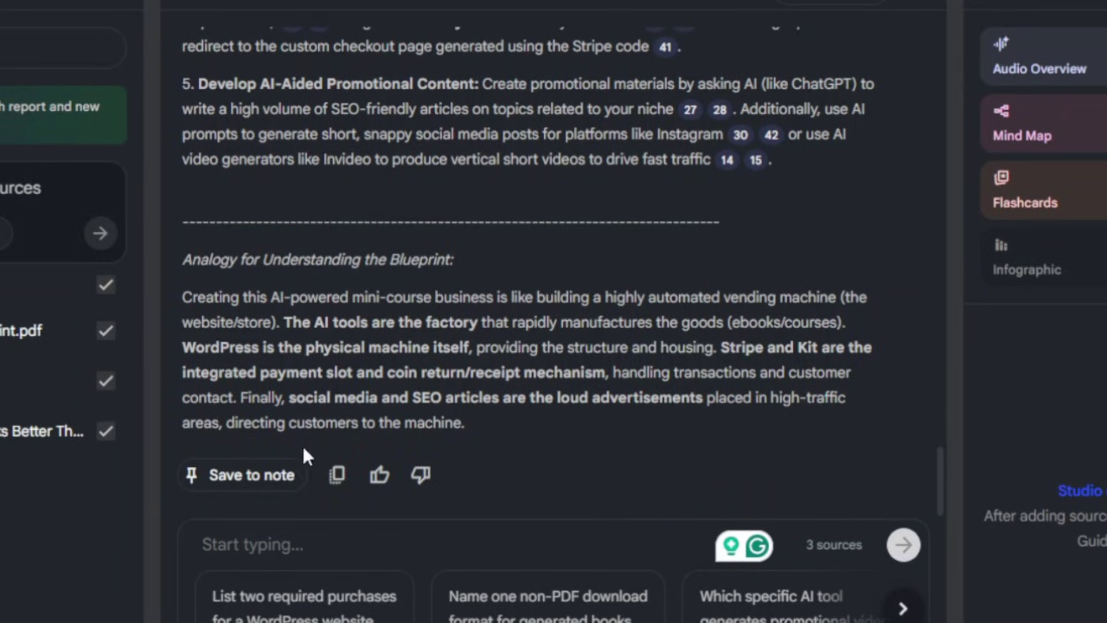
Request a 1,000-word beginner blog post brief based on the sources
left_click(283, 547)
key("ctrl+v")
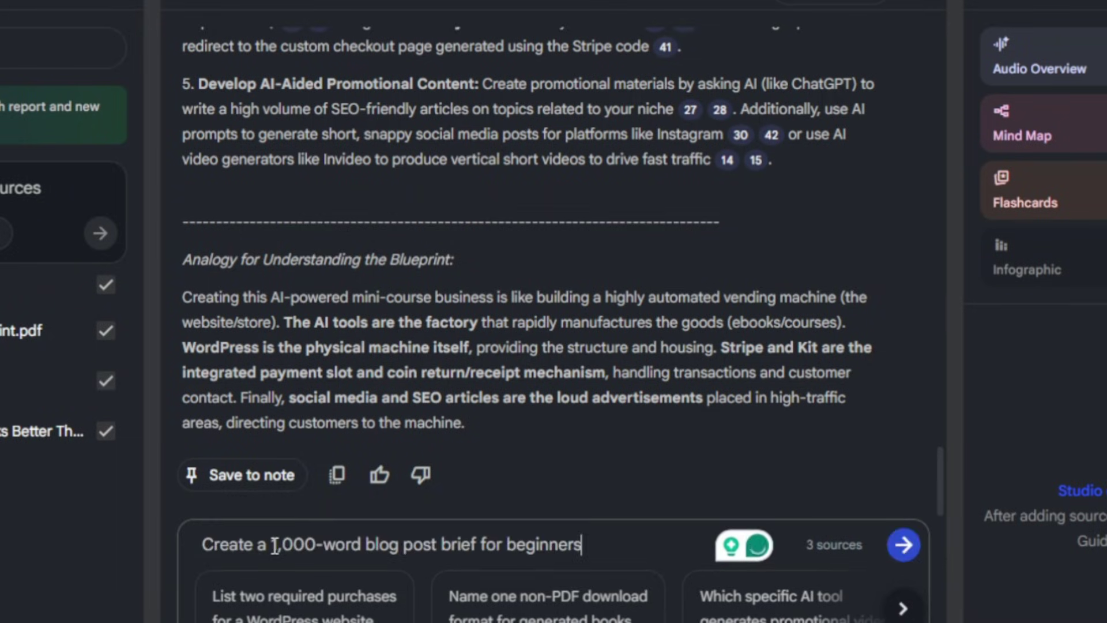
left_click_drag(203, 544, 588, 545)
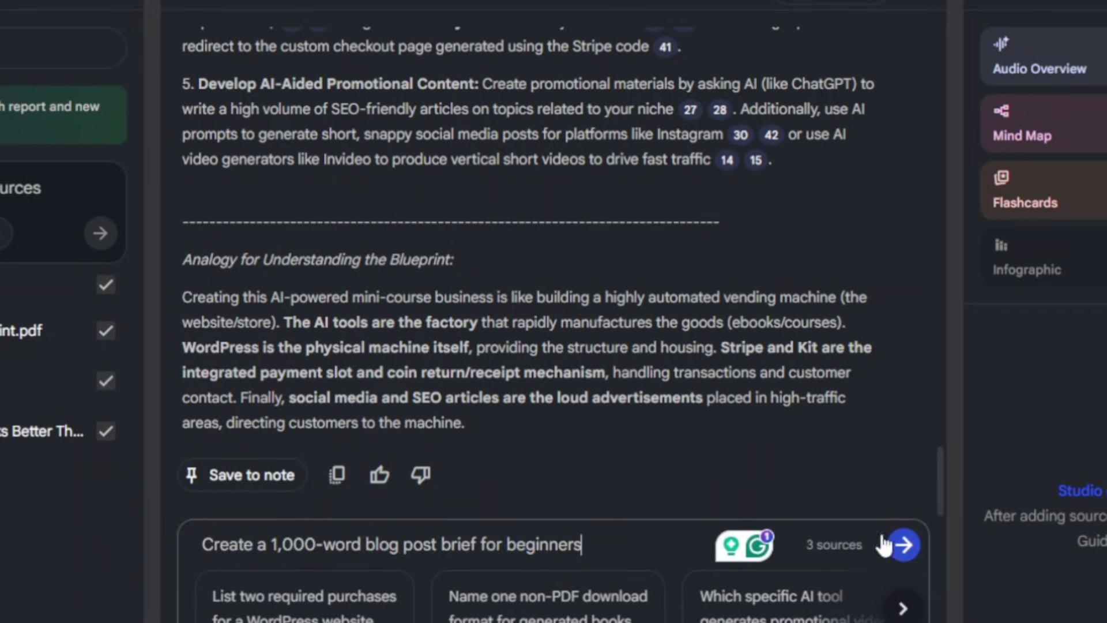
left_click(902, 544)
Review the blog brief reply down to its conclusion and call to action, then show the web research modes
left_click_drag(183, 134, 647, 135)
left_click(489, 193)
scroll(228, 274, "down", 10)
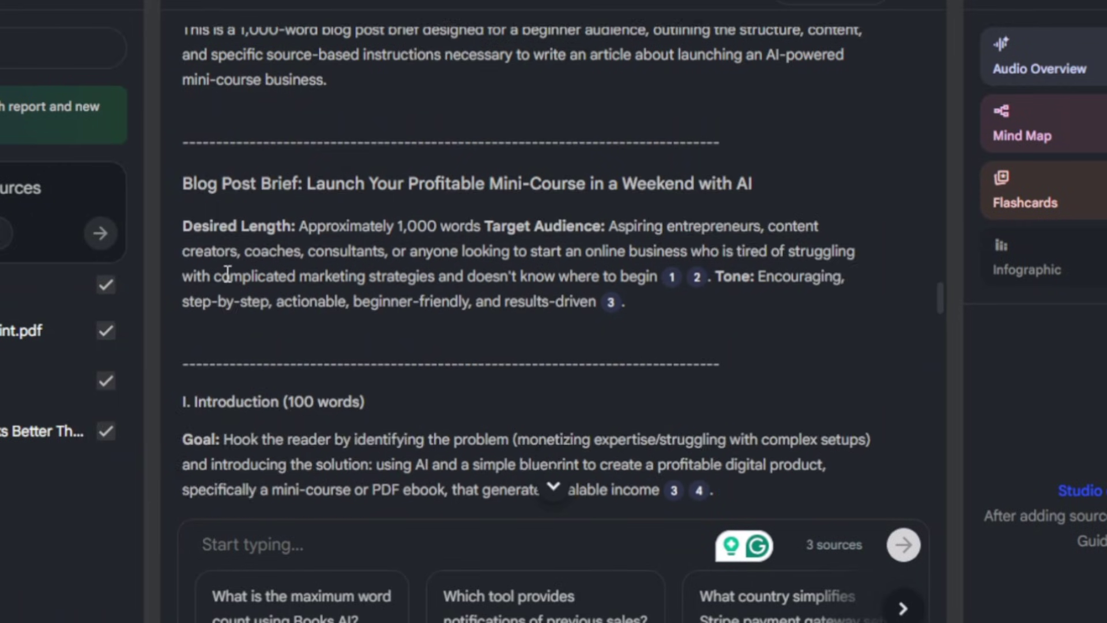
scroll(228, 274, "down", 20)
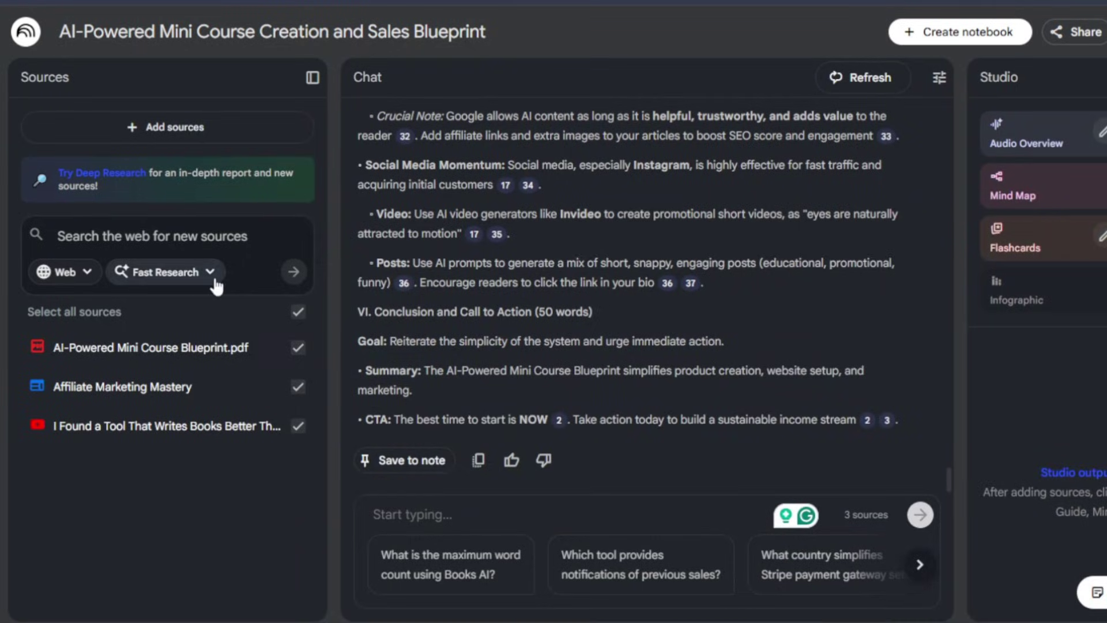
left_click(210, 274)
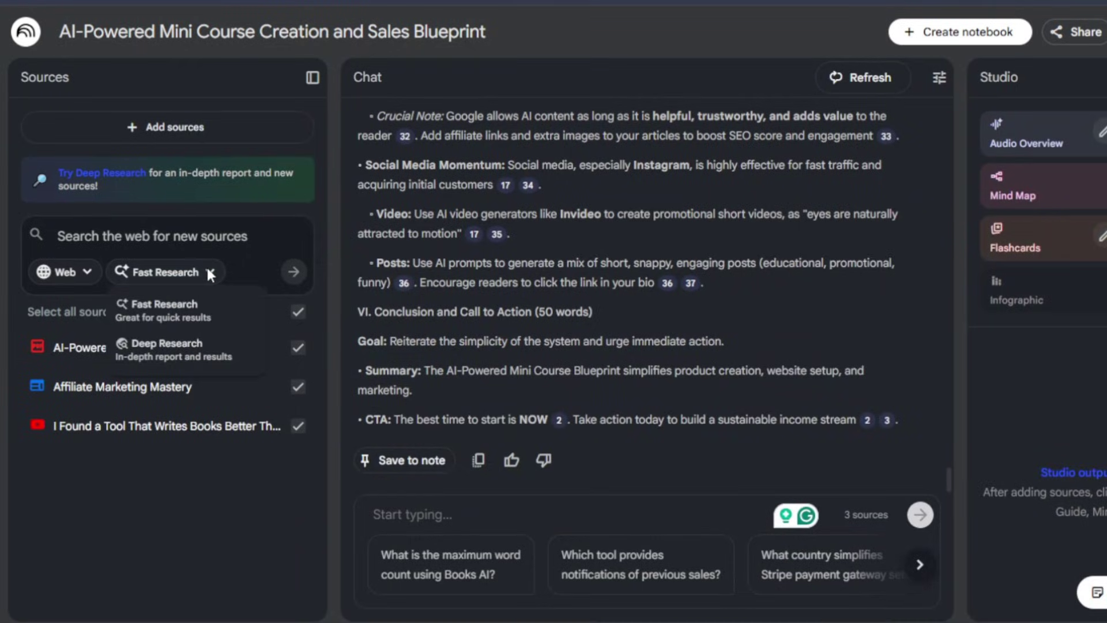
Set Deep Research mode and paste the top 10 profitable micro-SaaS niches in 2025 question
left_click(237, 356)
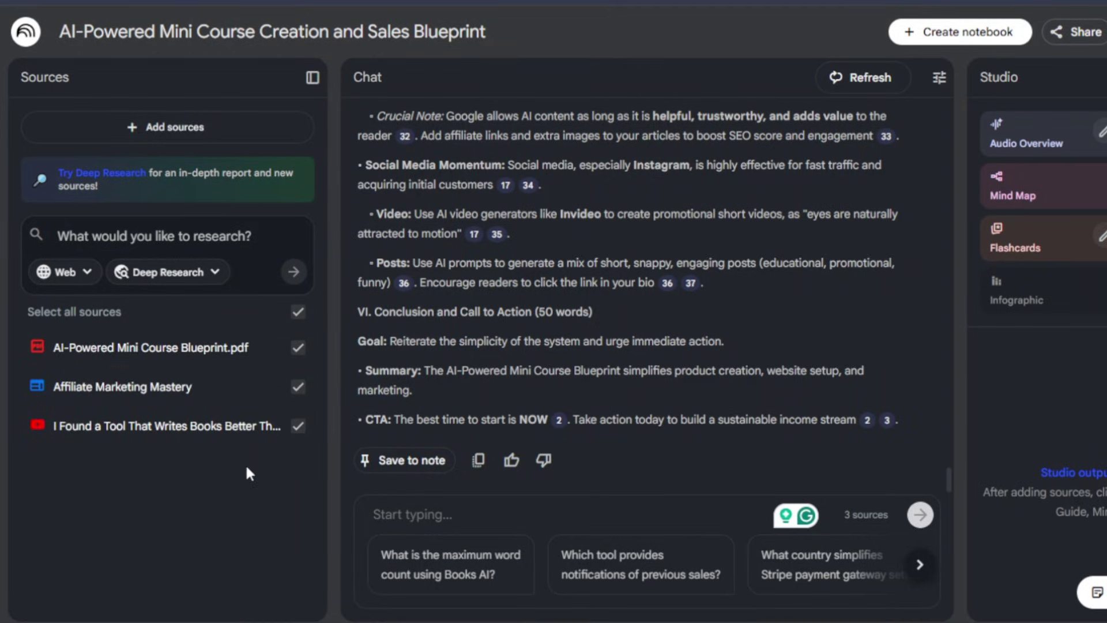
left_click(214, 272)
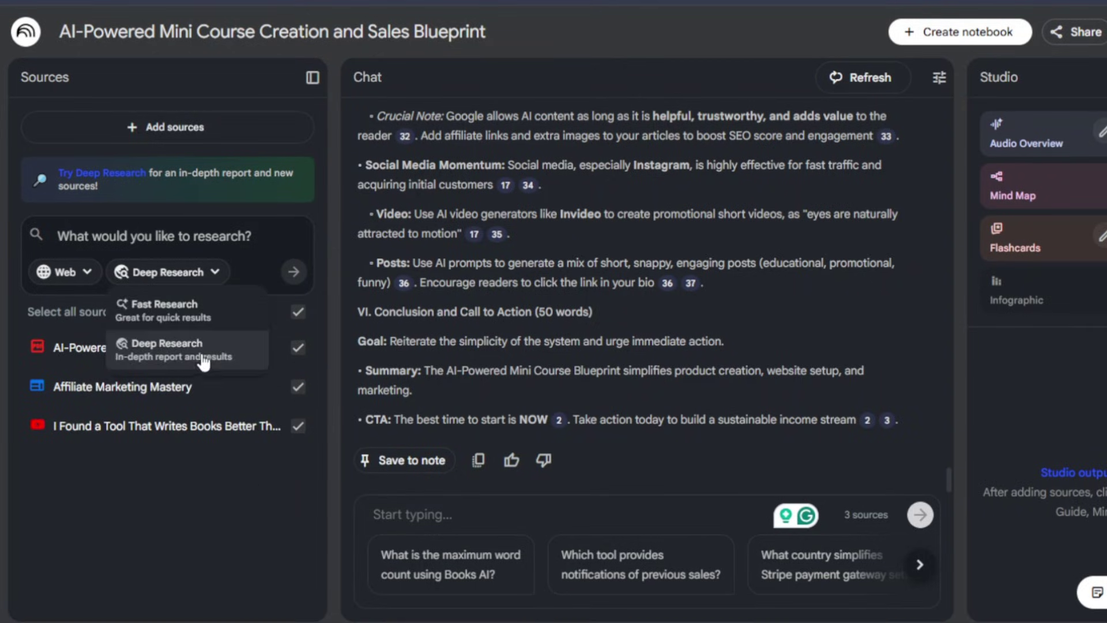
left_click(217, 279)
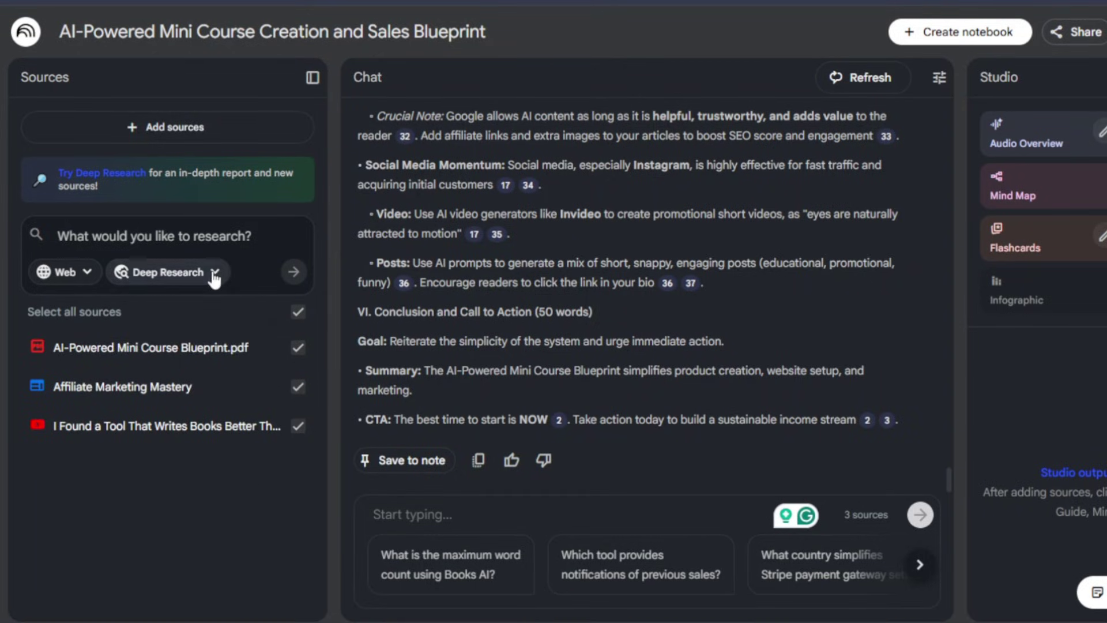
right_click(77, 231)
left_click(126, 416)
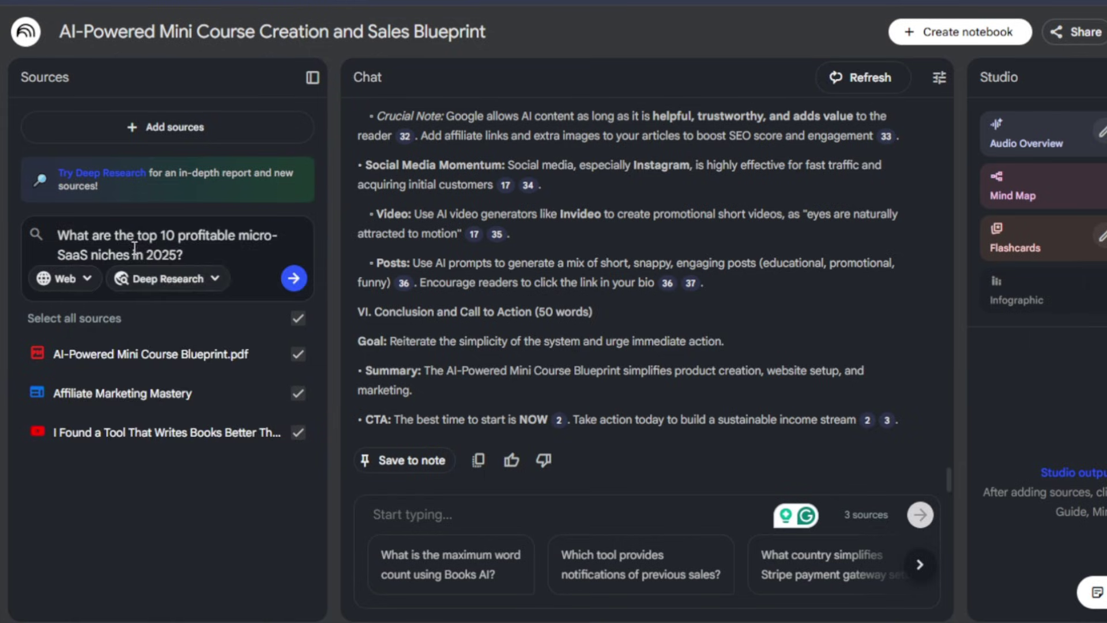
left_click_drag(62, 238, 284, 248)
left_click(185, 255)
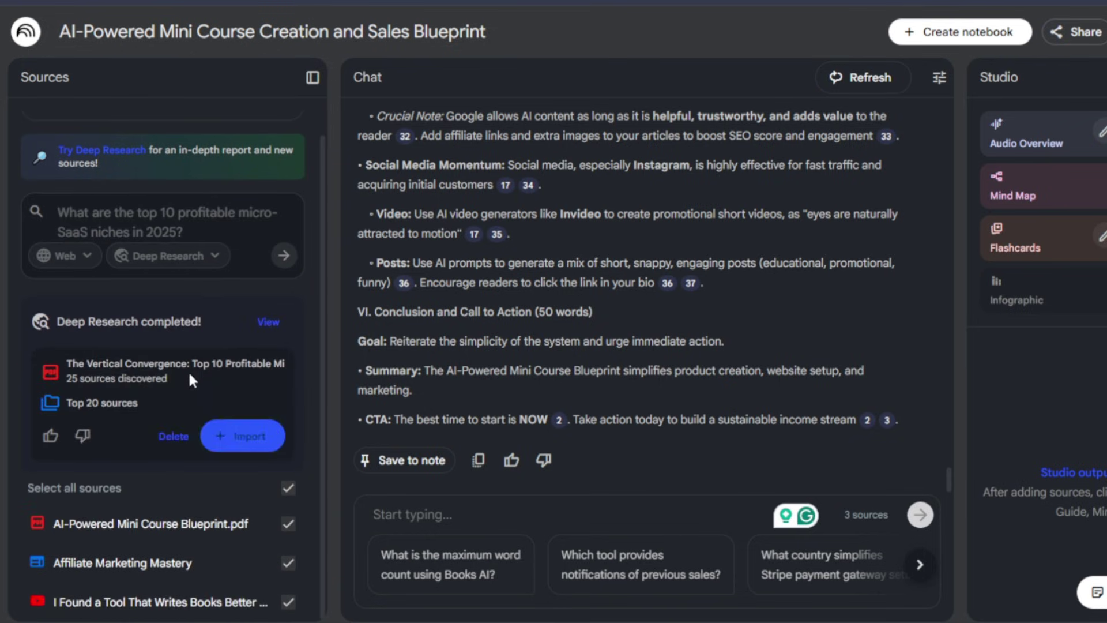
Read 'The Vertical Convergence' report and its 25 cited sources, then list the 11 not cited
left_click(267, 321)
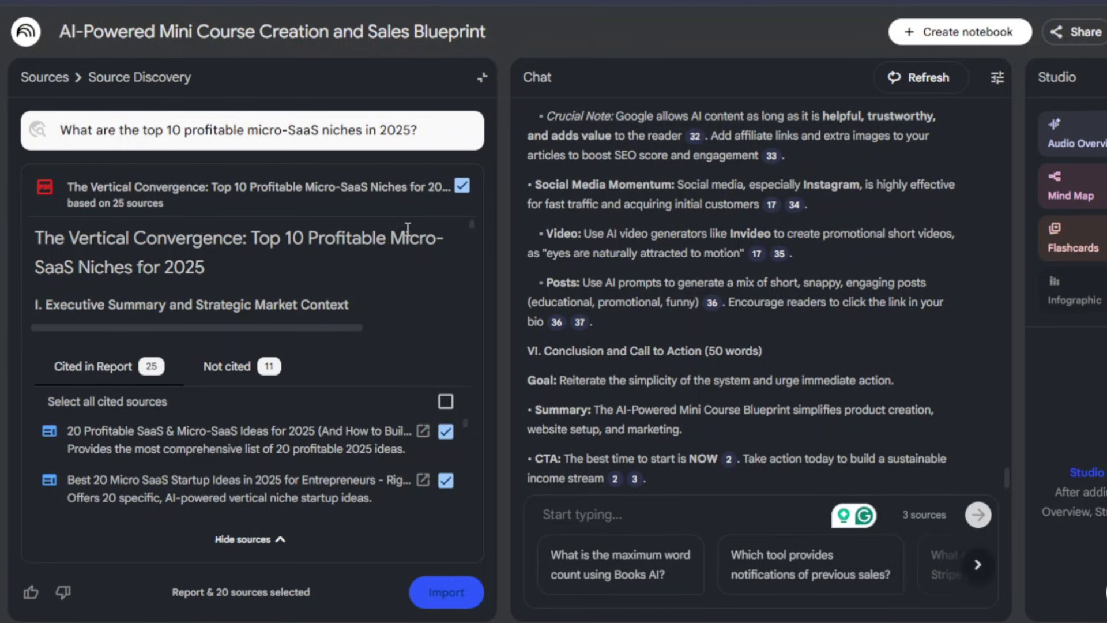
scroll(124, 283, "down", 2)
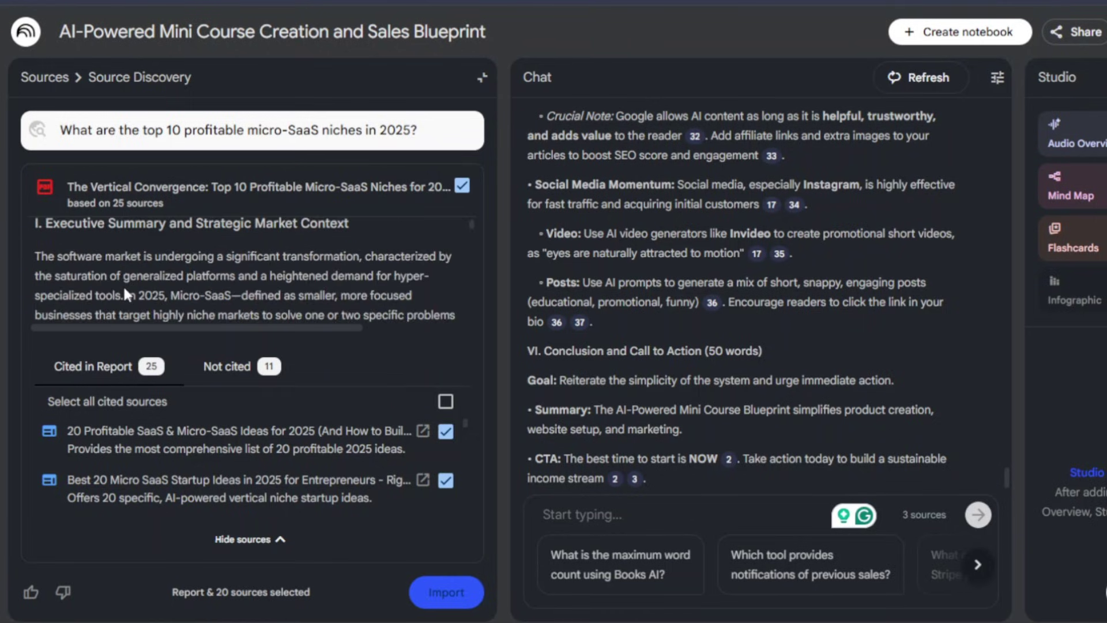
scroll(123, 285, "down", 3)
scroll(140, 268, "down", 2)
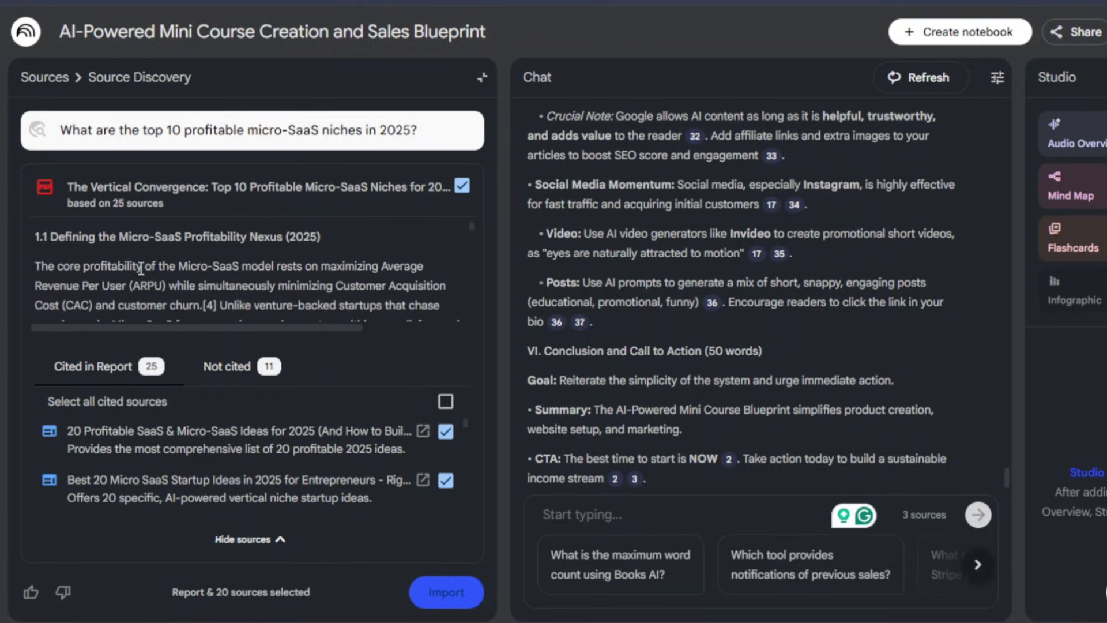
scroll(141, 269, "down", 2)
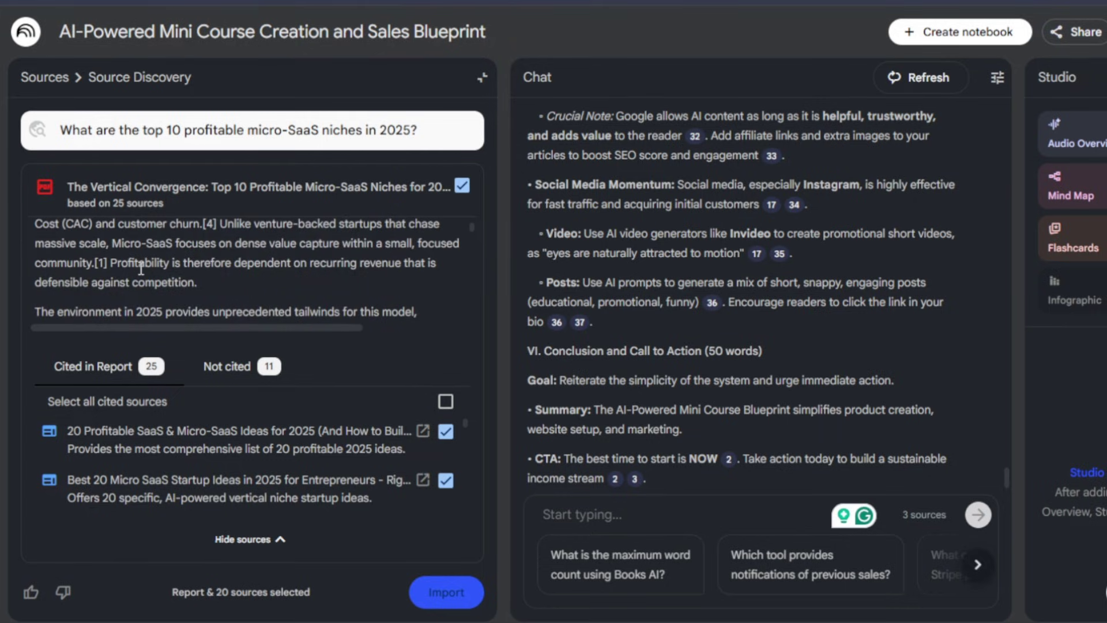
scroll(141, 269, "down", 7)
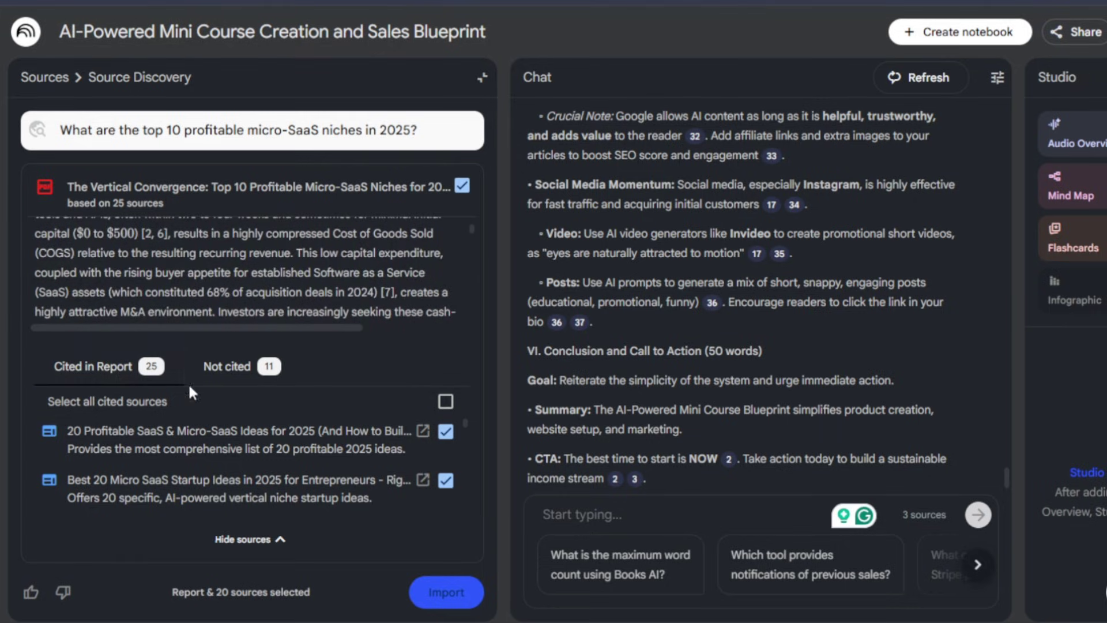
scroll(181, 418, "down", 10)
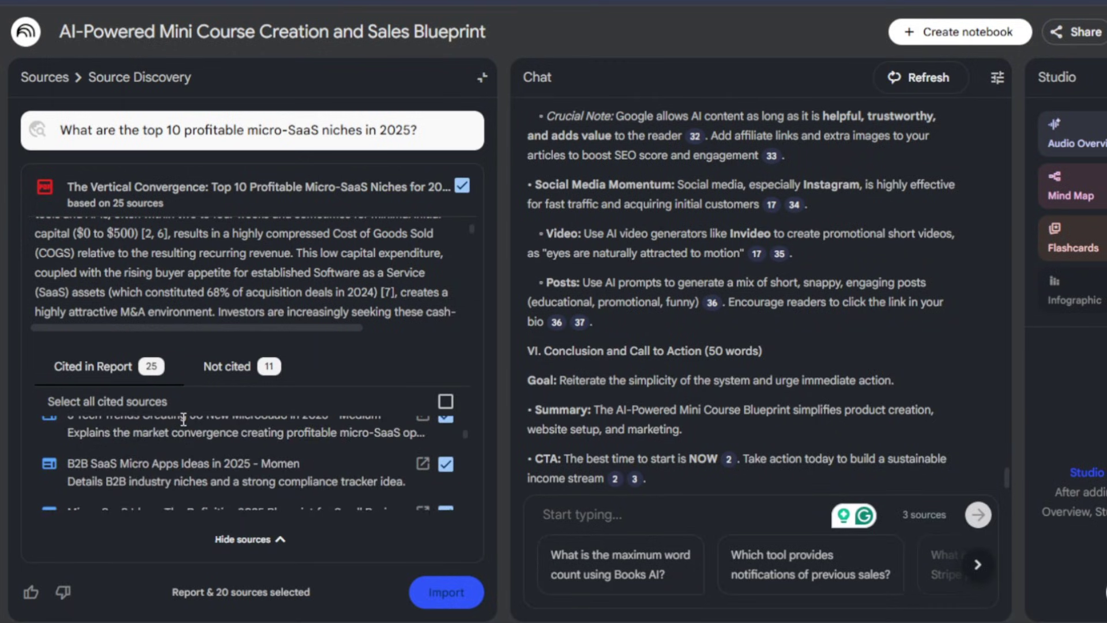
scroll(177, 433, "down", 3)
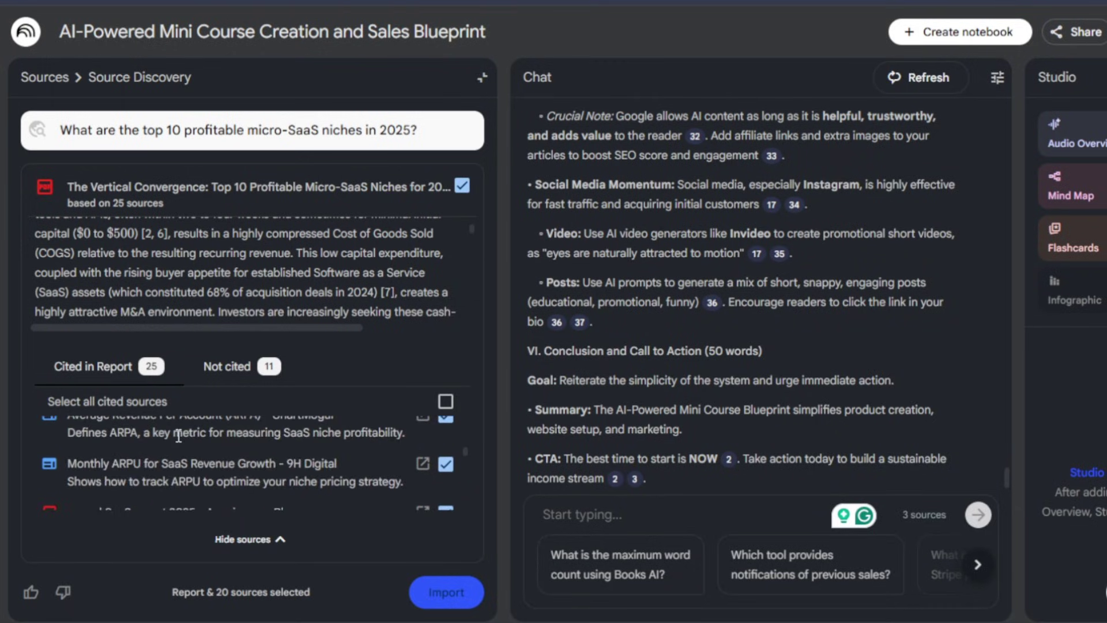
scroll(178, 436, "down", 10)
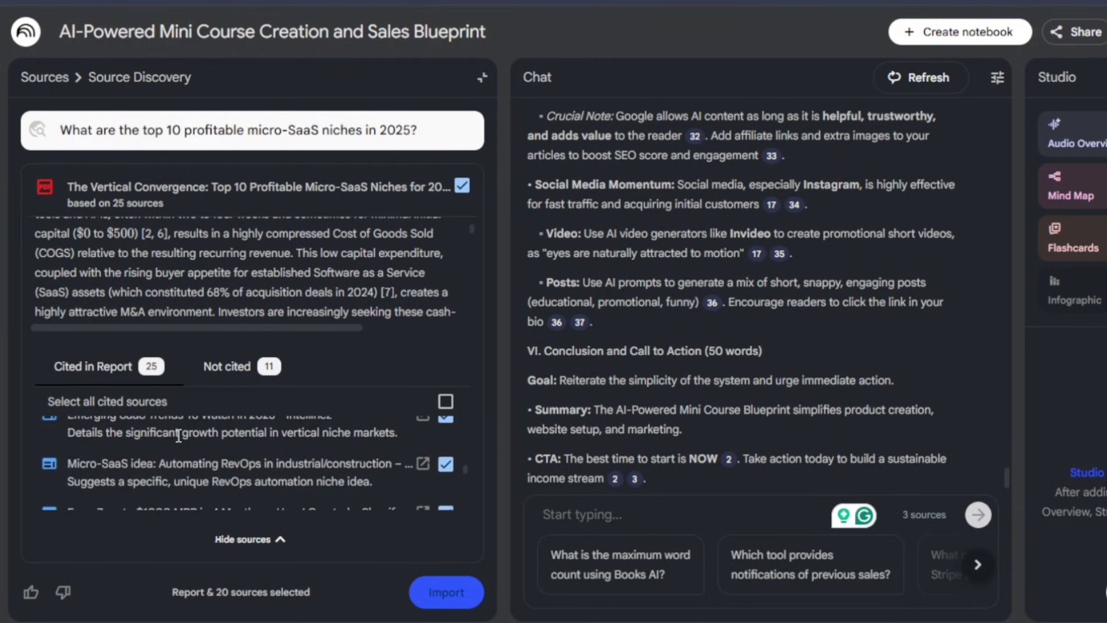
scroll(178, 437, "down", 8)
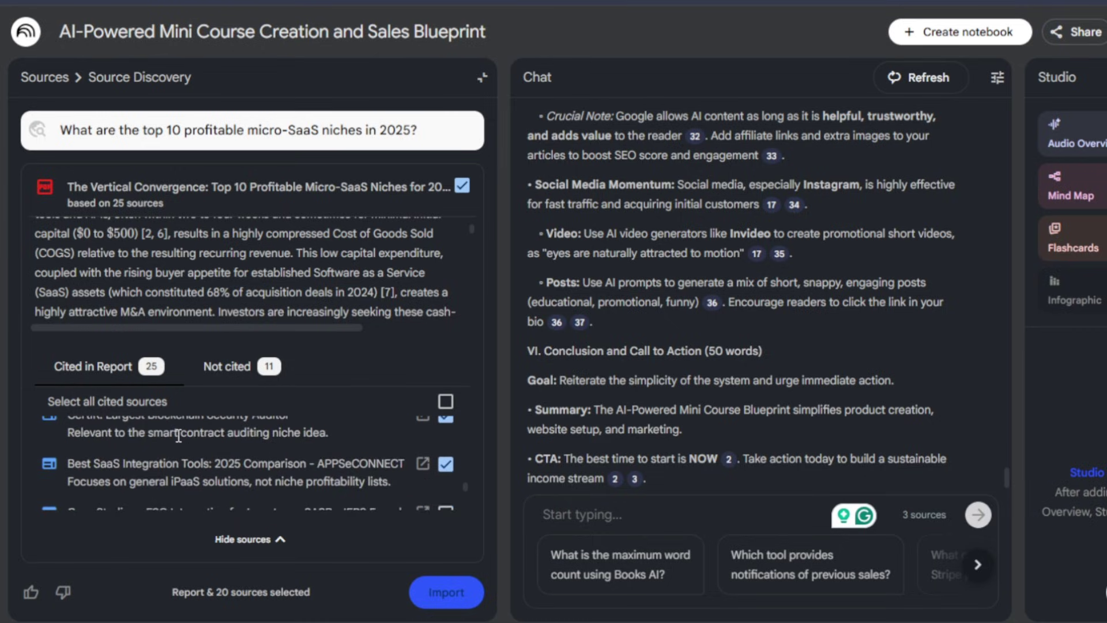
scroll(178, 433, "down", 2)
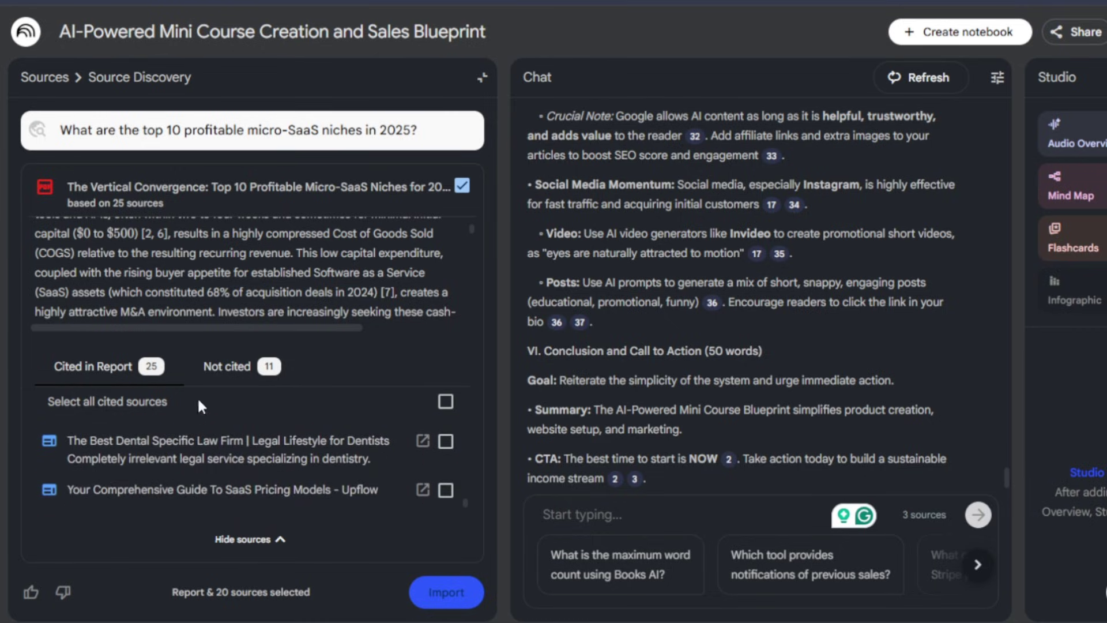
left_click(232, 368)
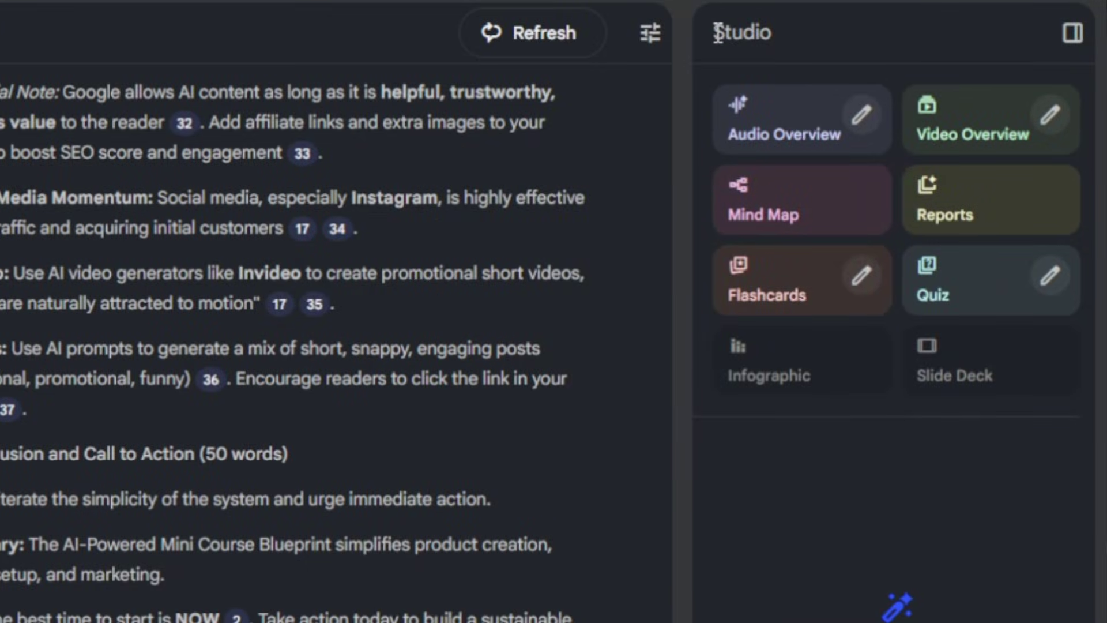
Generate a Video Overview from the three notebook sources
left_click_drag(718, 32, 773, 33)
left_click(793, 36)
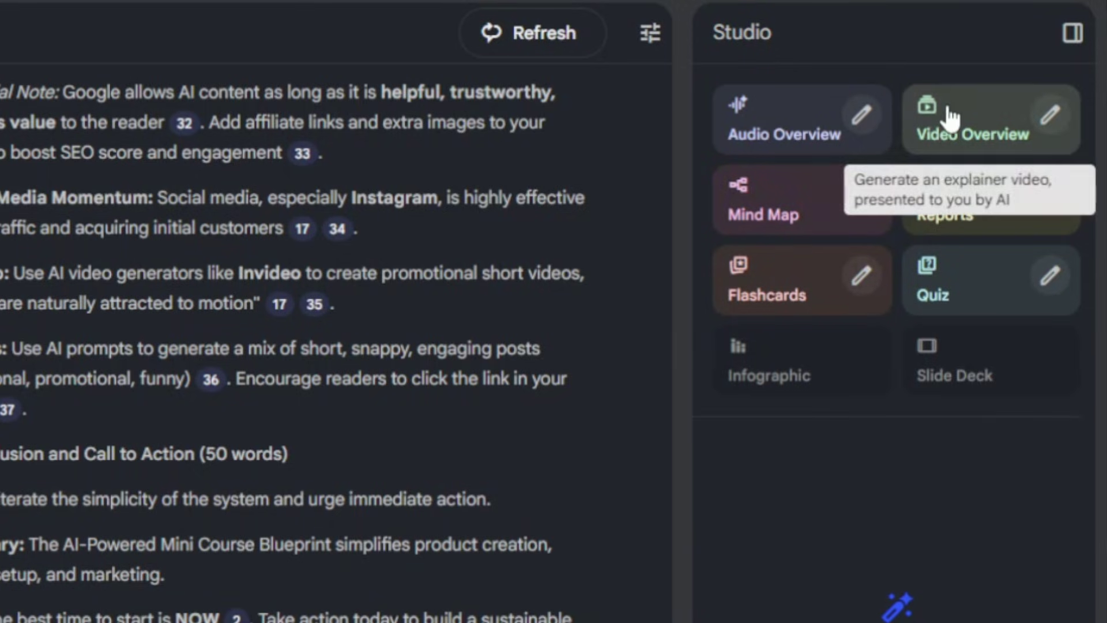
left_click(971, 118)
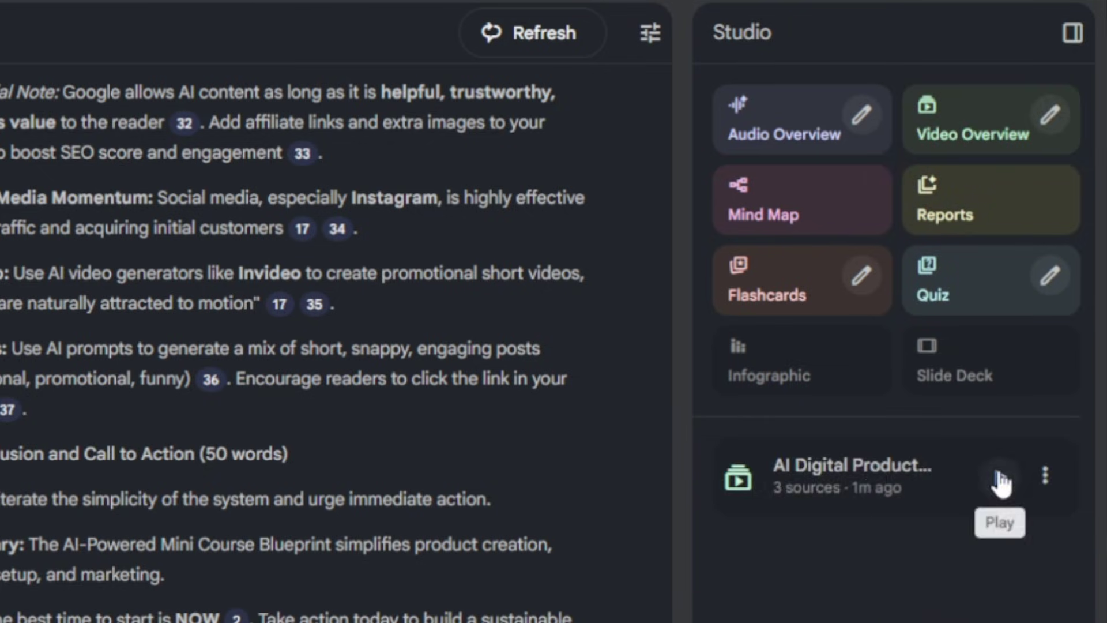
Play the opening seconds of the 7:18 'AI Digital Product Machine' video, then pause
left_click(1001, 480)
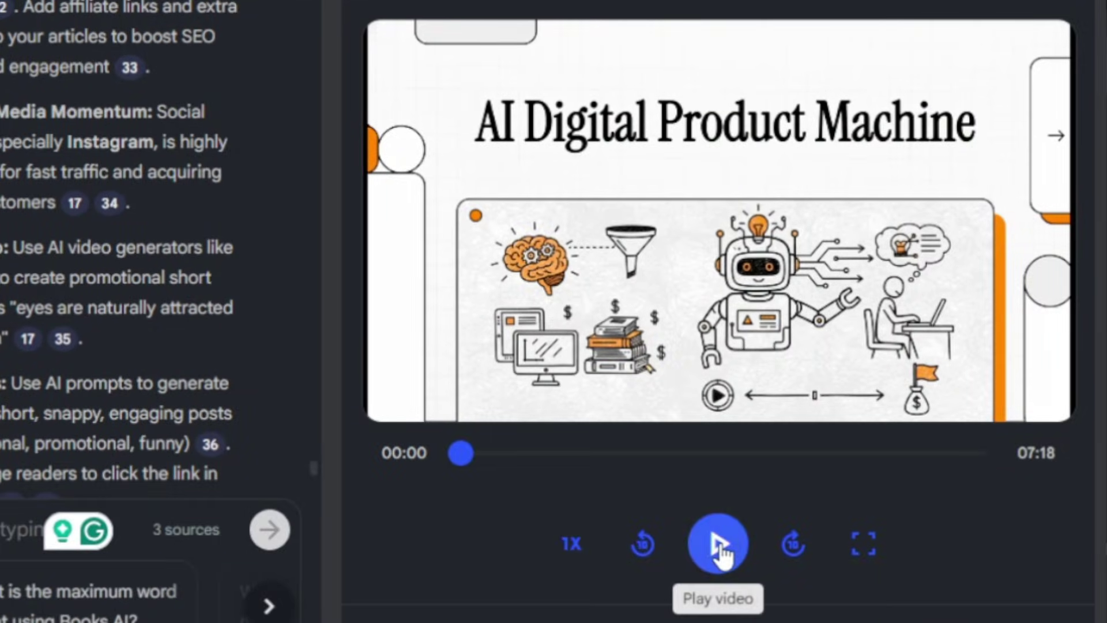
left_click(719, 545)
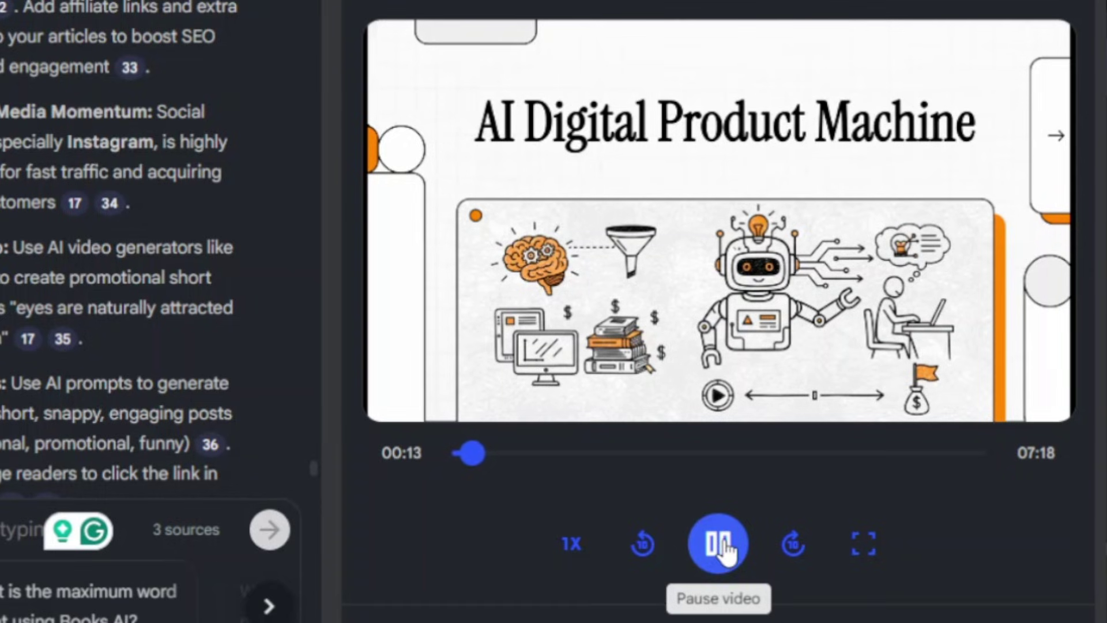
left_click(721, 548)
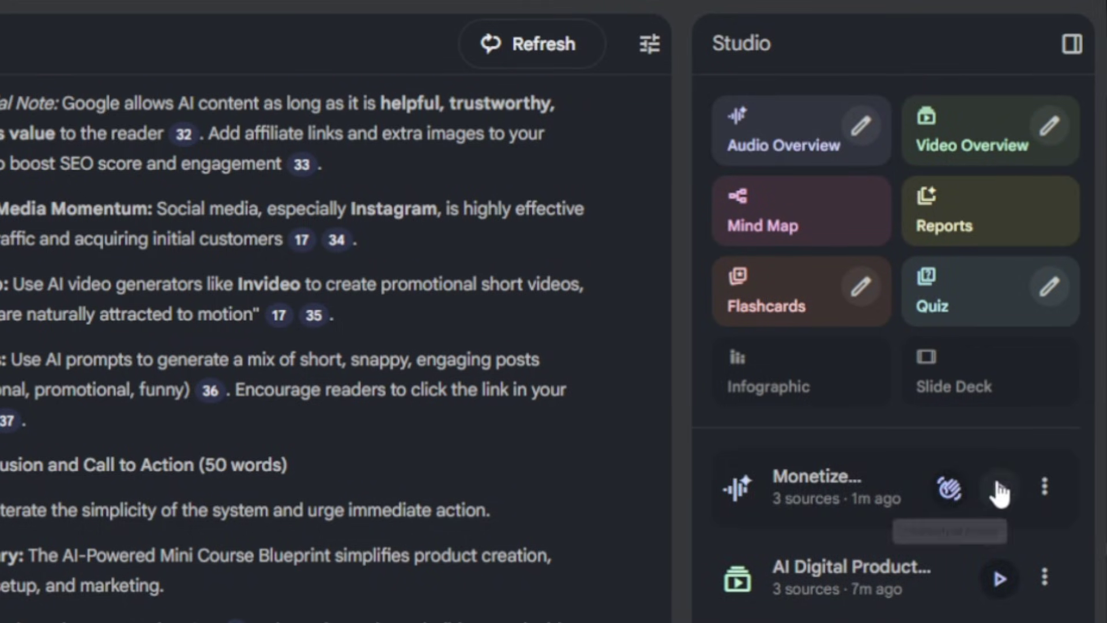
Play the finished Audio Overview from the Studio panel
left_click(1000, 492)
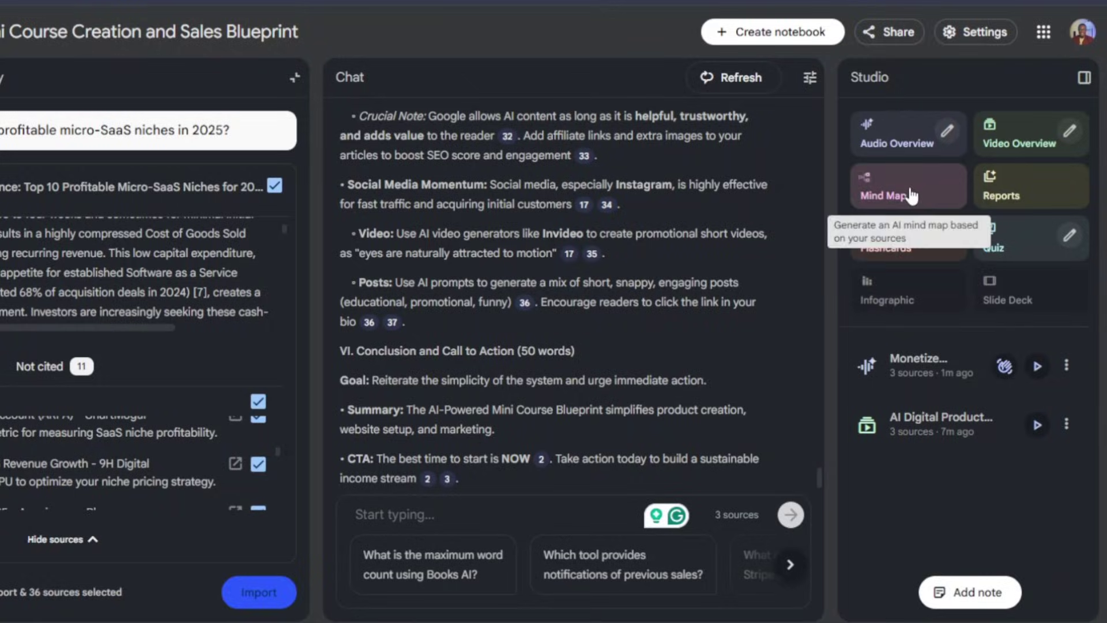
Generate a mind map of the three sources and open it
left_click(911, 197)
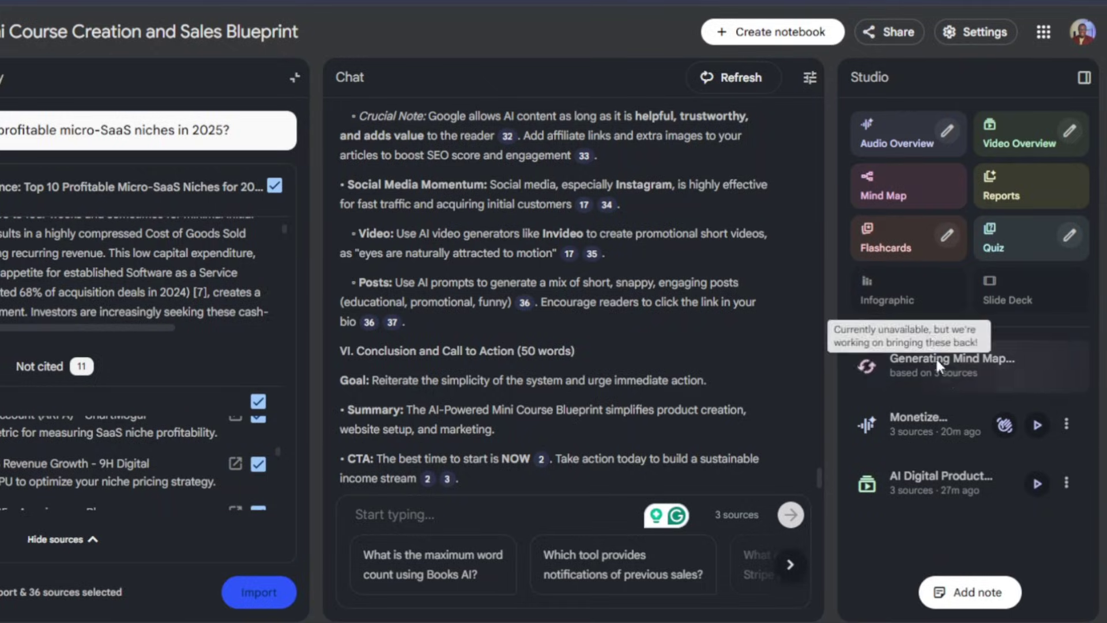
left_click(962, 365)
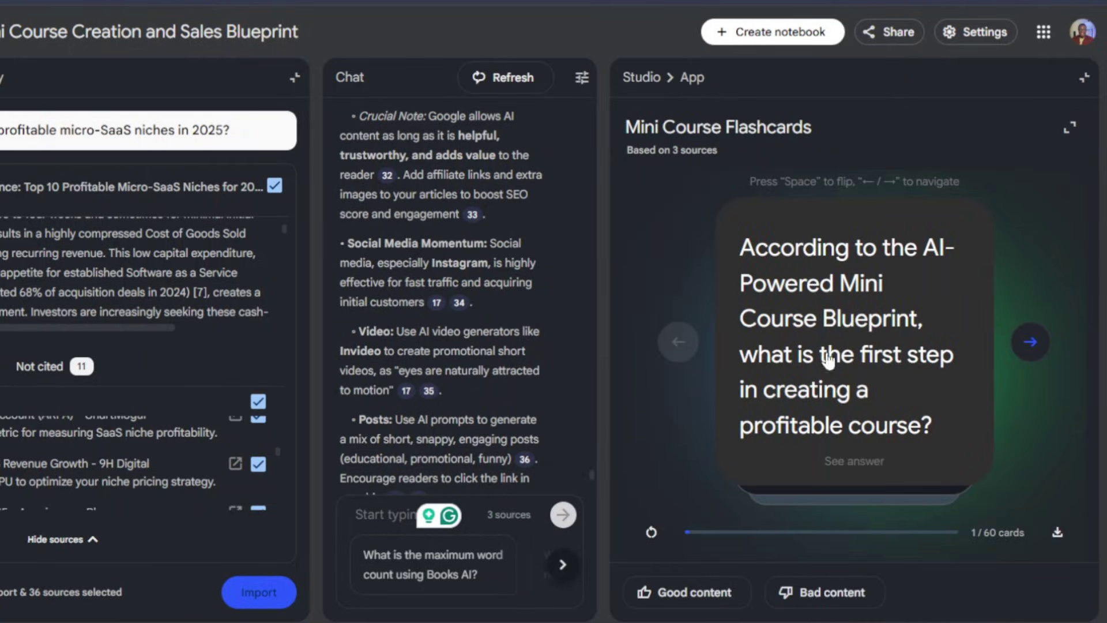
Advance to the third flashcard, reveal its answer, and close the deck
left_click(1031, 341)
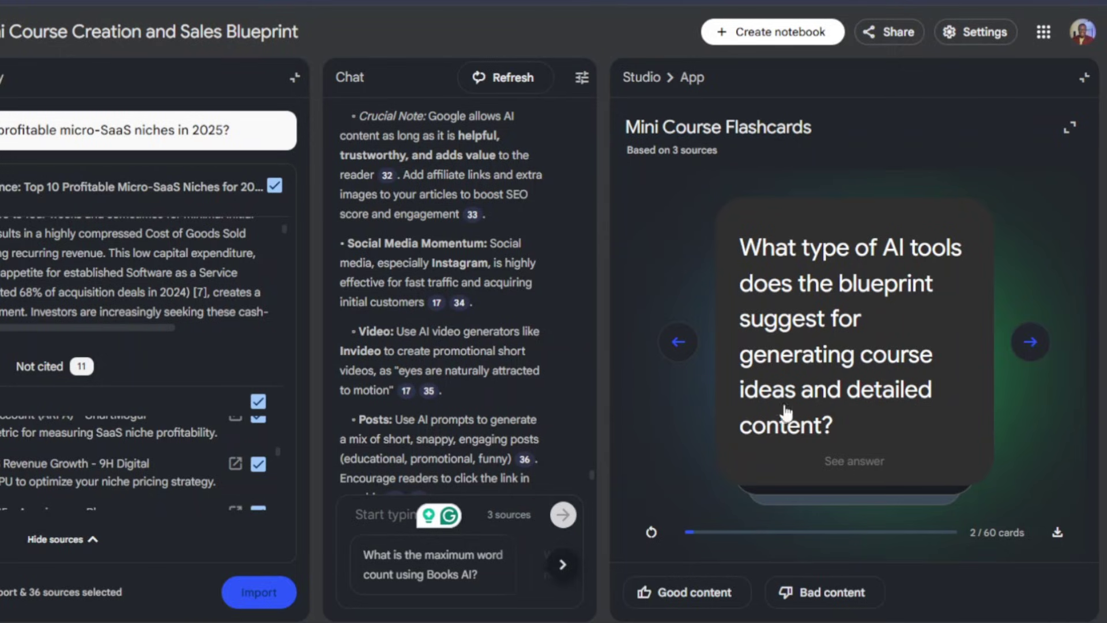
left_click(1031, 342)
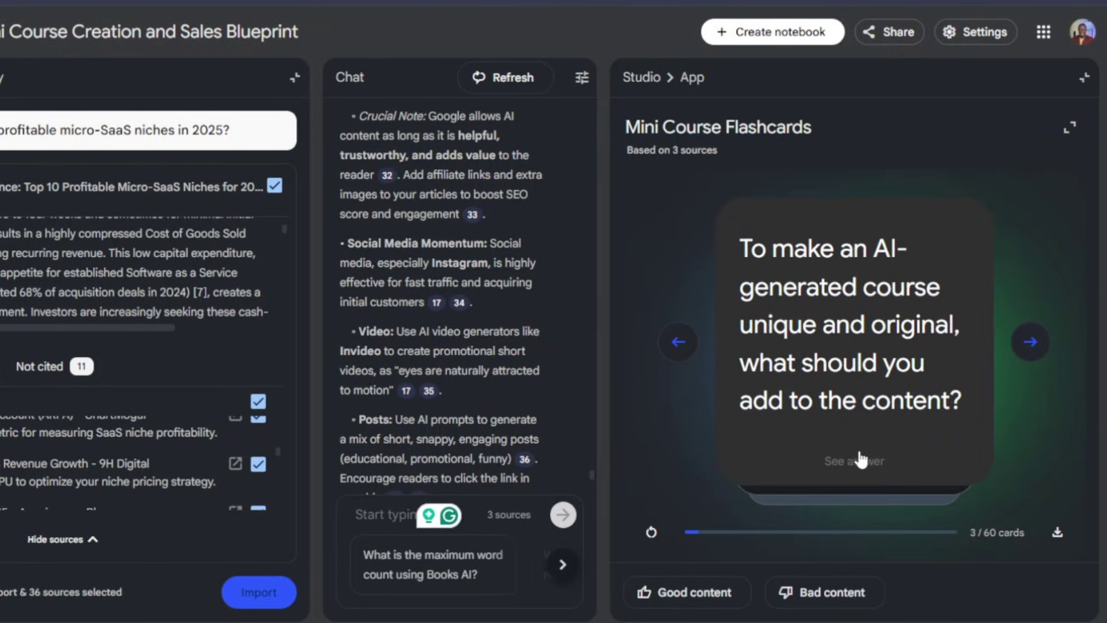
left_click(855, 462)
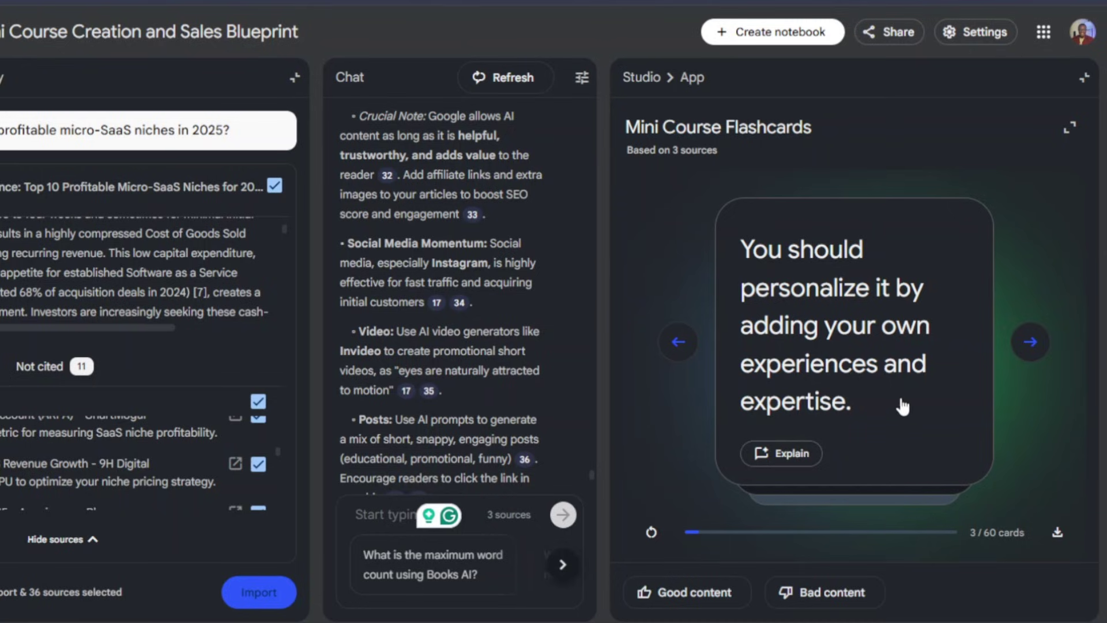
left_click(1081, 83)
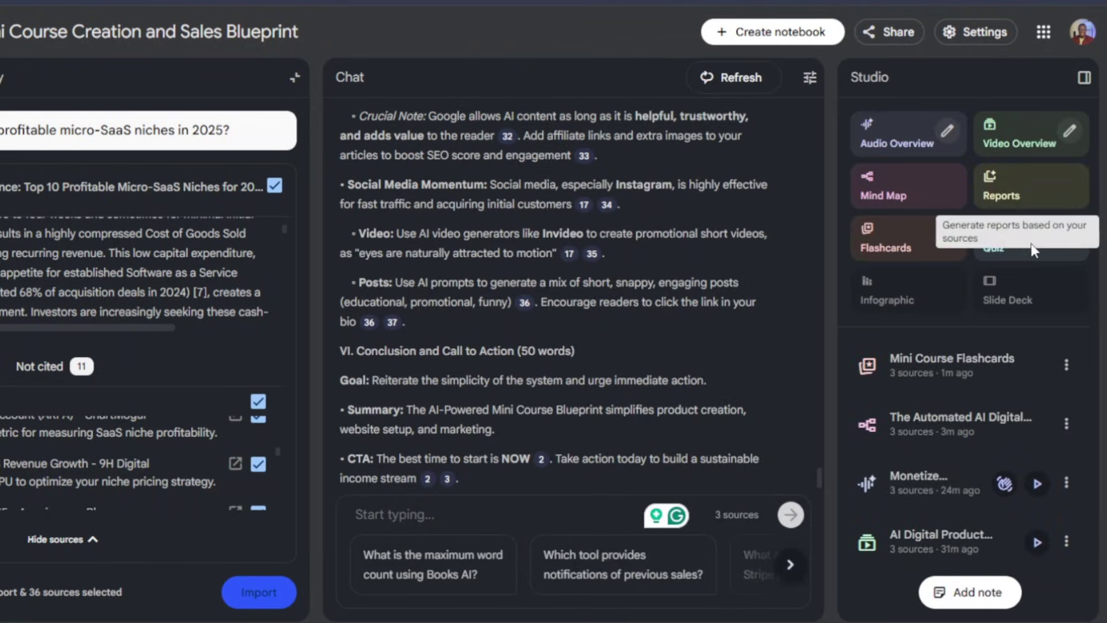
Generate the Affiliate Quiz and answer its first question with C. WordPress
left_click(1025, 232)
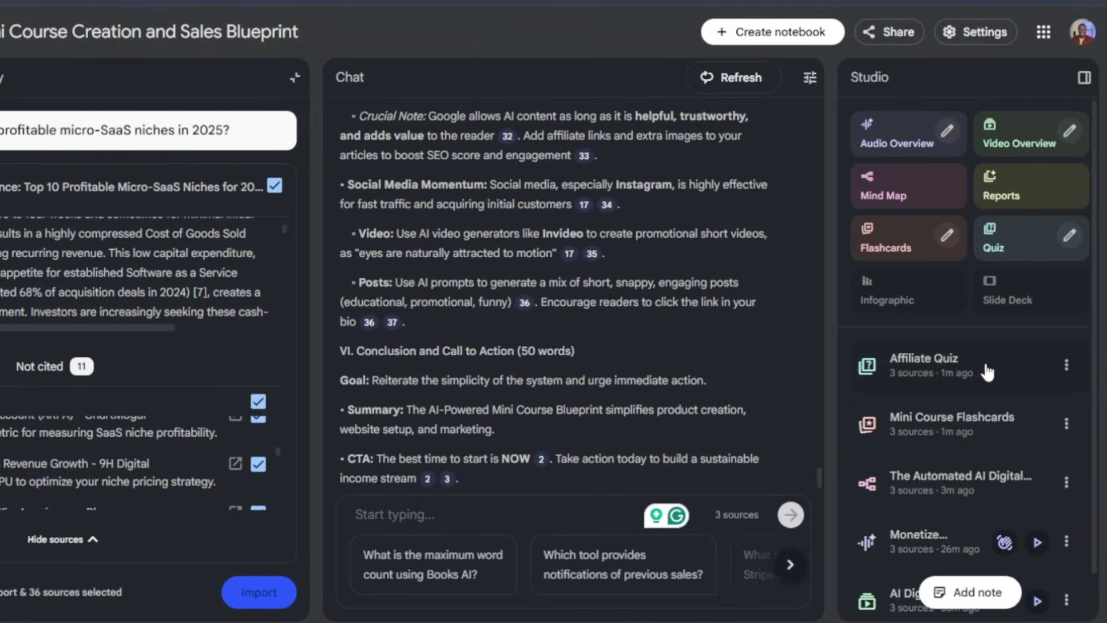
left_click(960, 369)
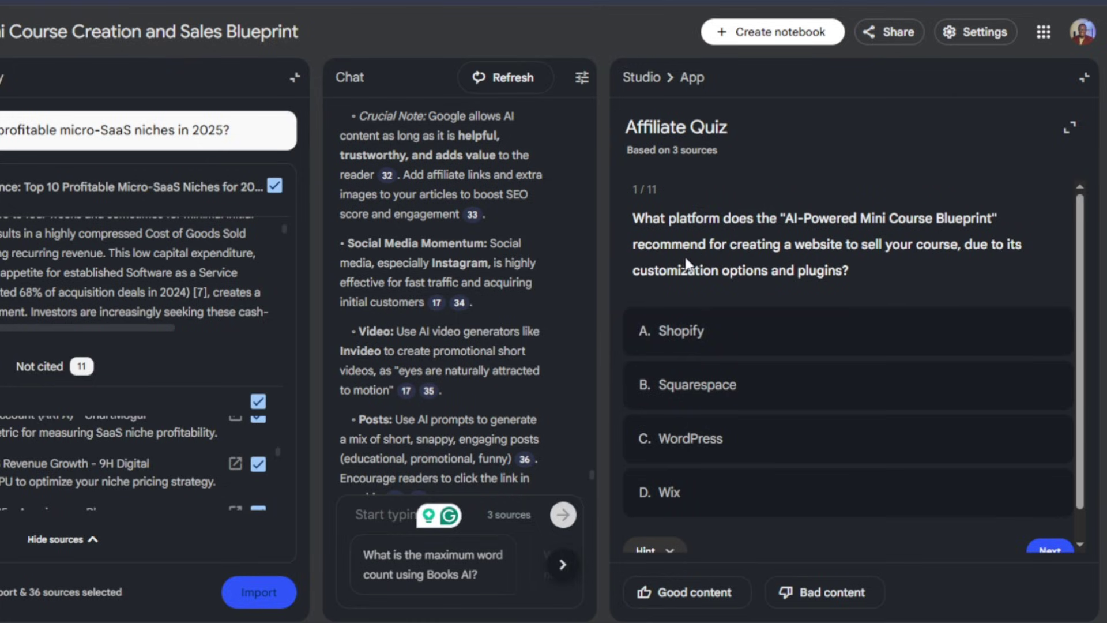
left_click(718, 439)
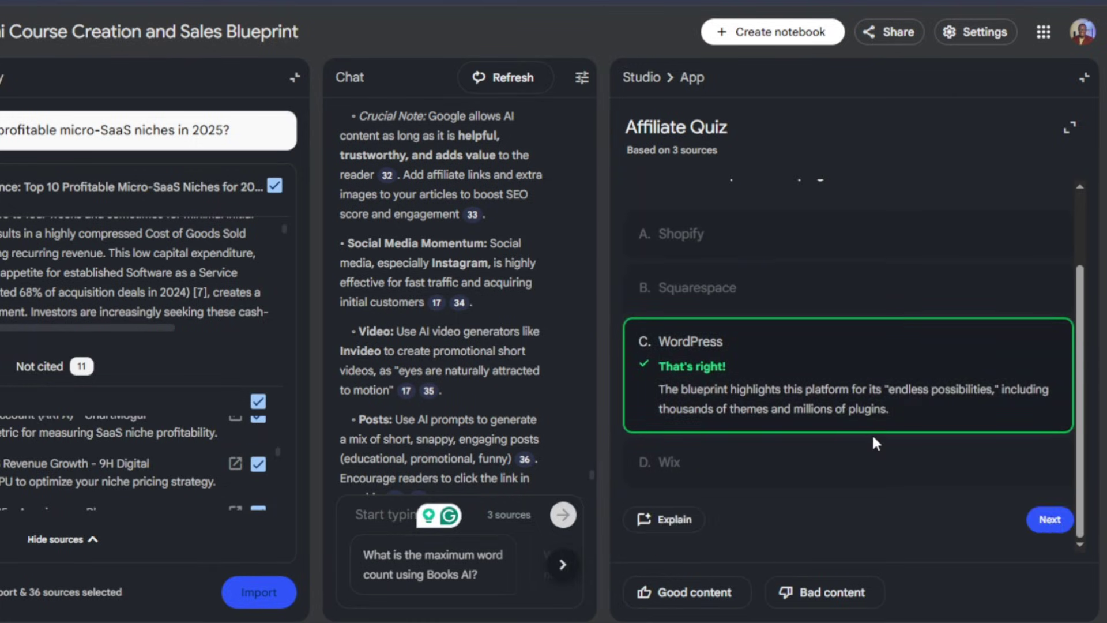
left_click(1050, 524)
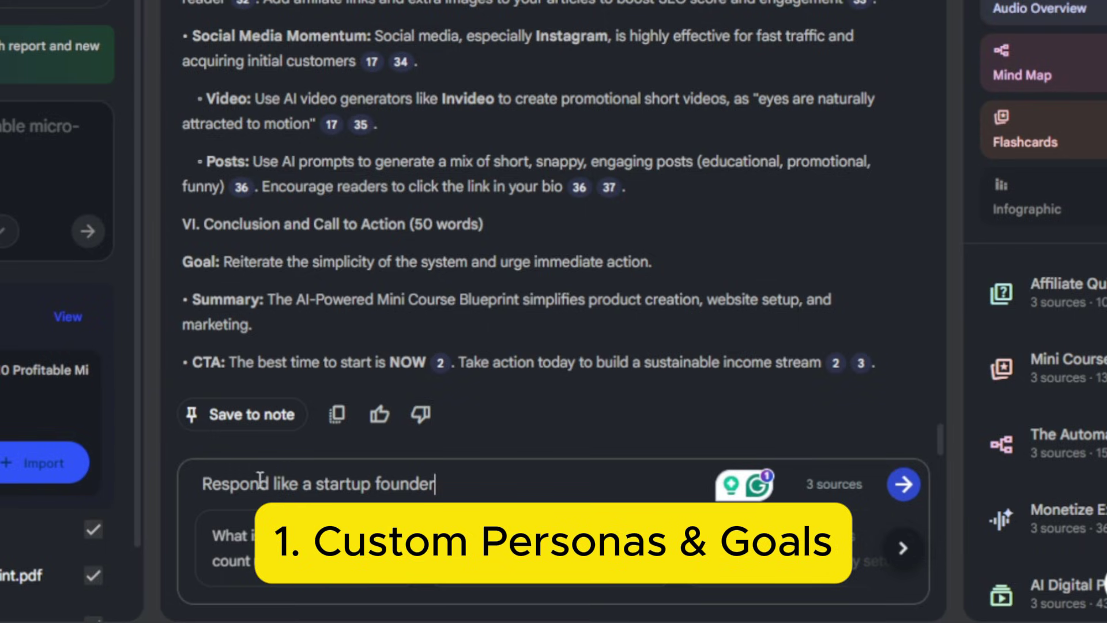
Replace the startup founder persona prompt with the 8th-grade level request and send it
left_click_drag(207, 487, 433, 491)
left_click(450, 493)
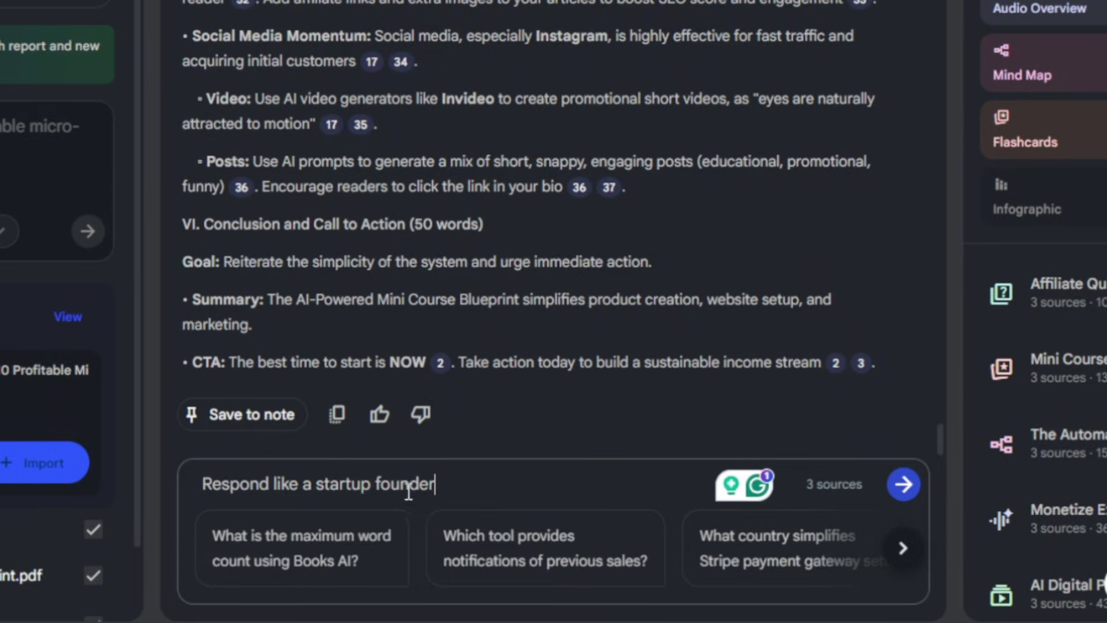
triple_click(365, 489)
type("Explain at an 8th-grade level")
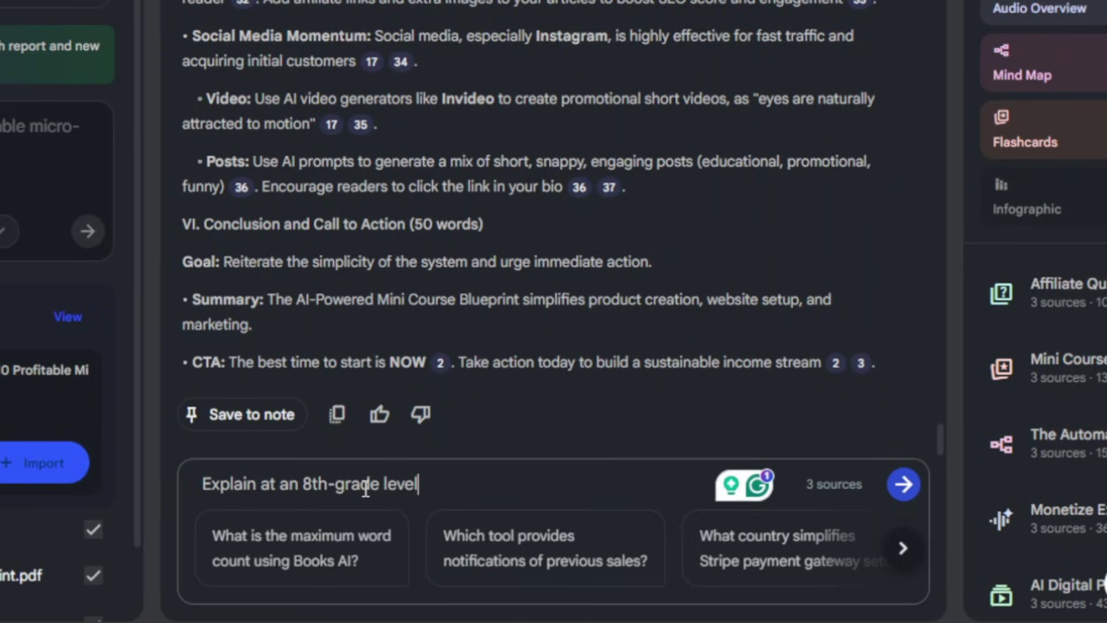
left_click_drag(204, 489, 425, 482)
left_click(435, 482)
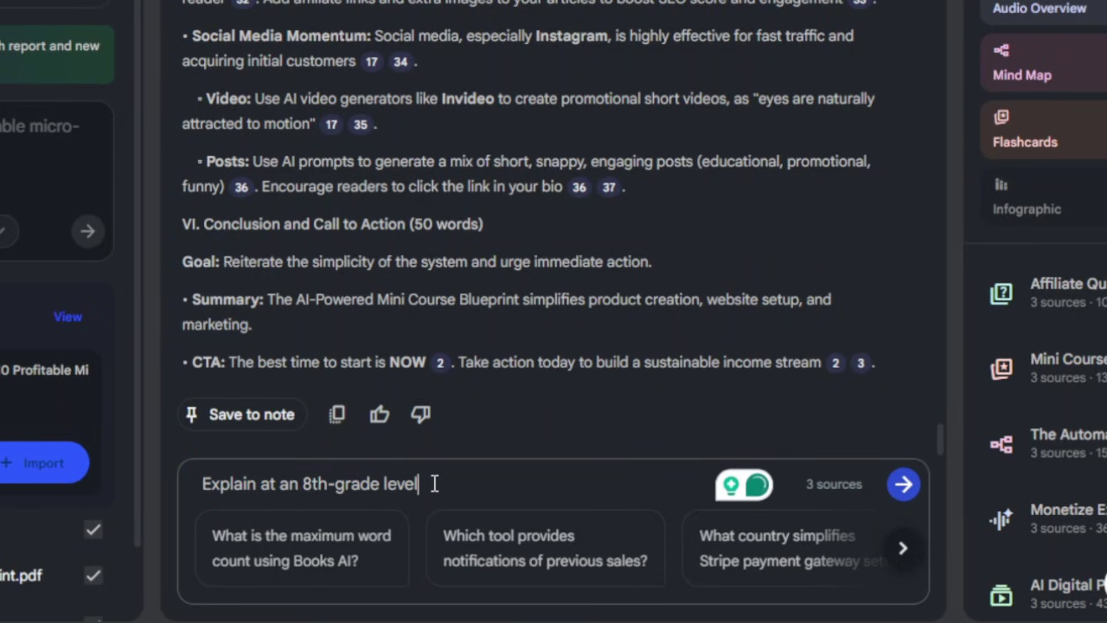
key("Return")
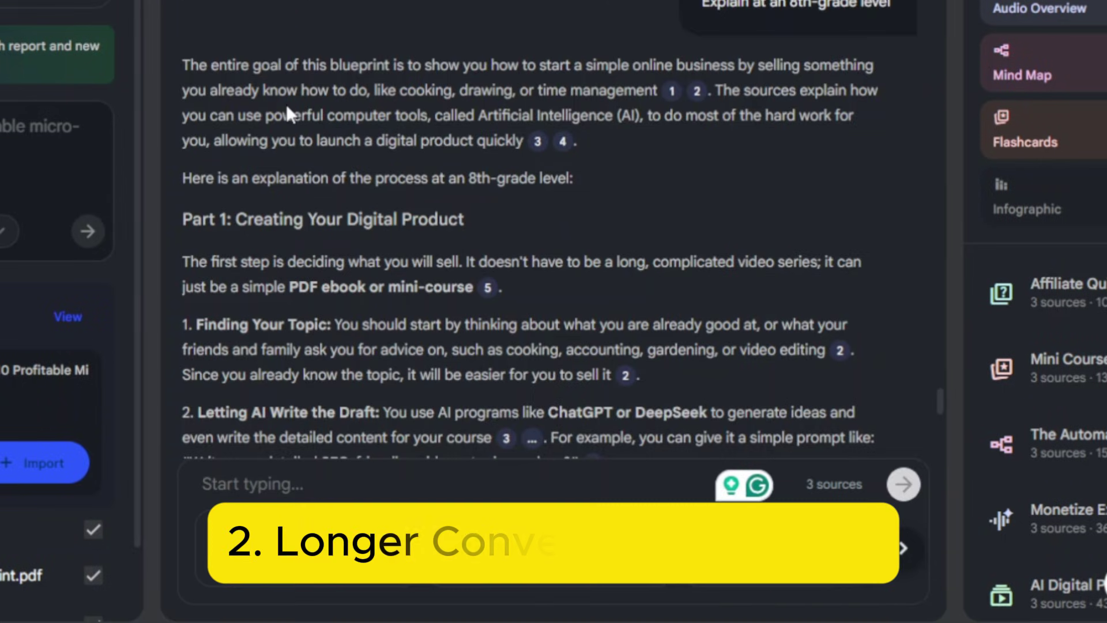
Set the chat response length to Longer and save the chat configuration
scroll(286, 105, "down", 15)
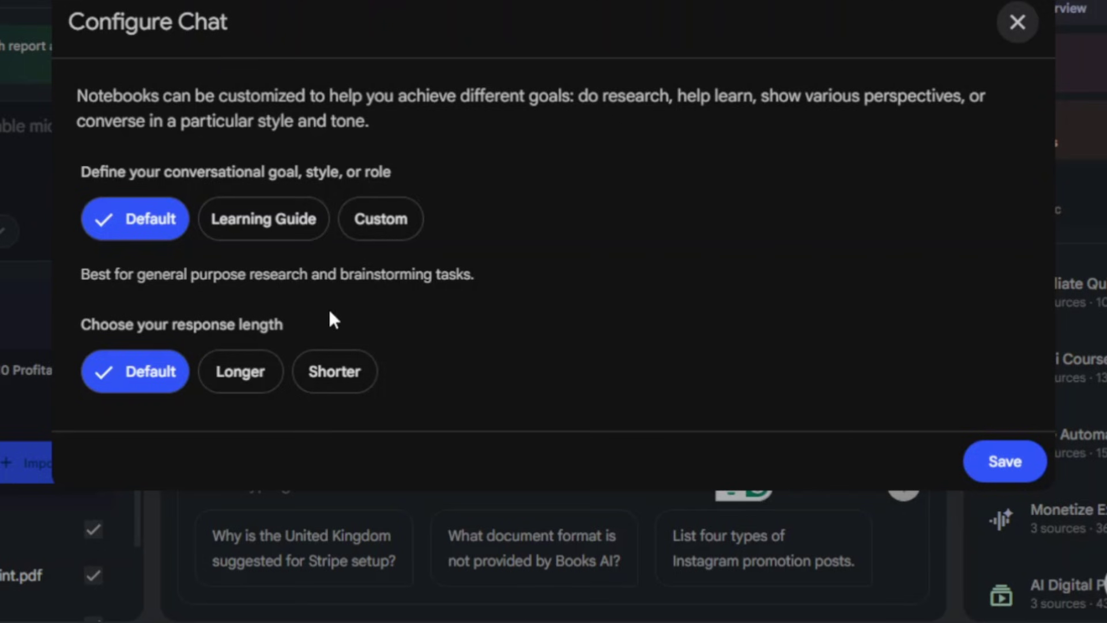
left_click(259, 381)
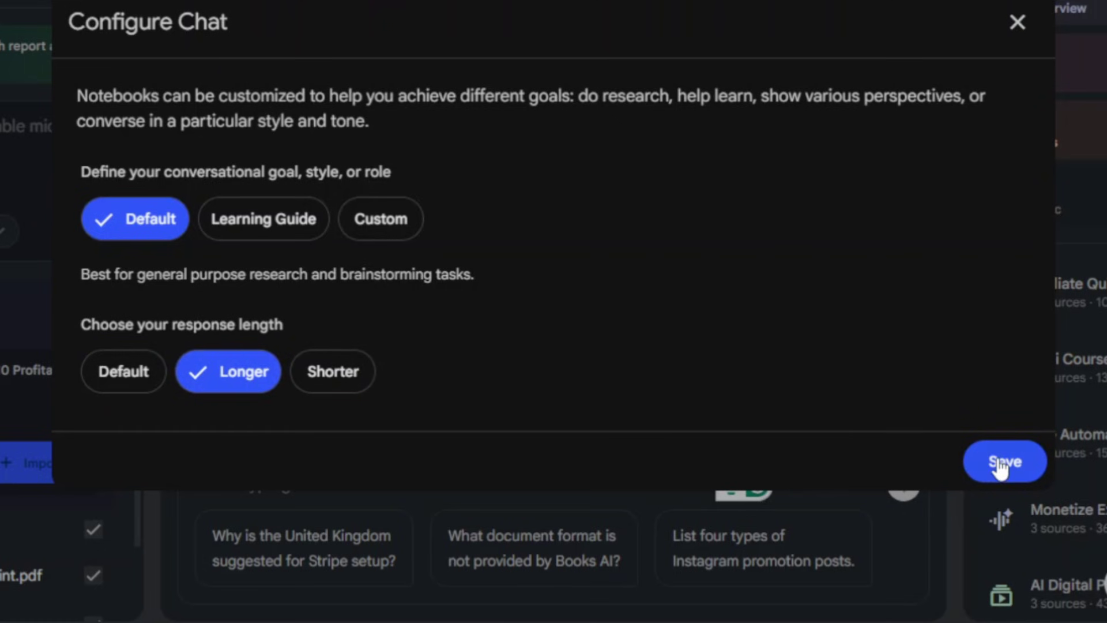
left_click(1017, 22)
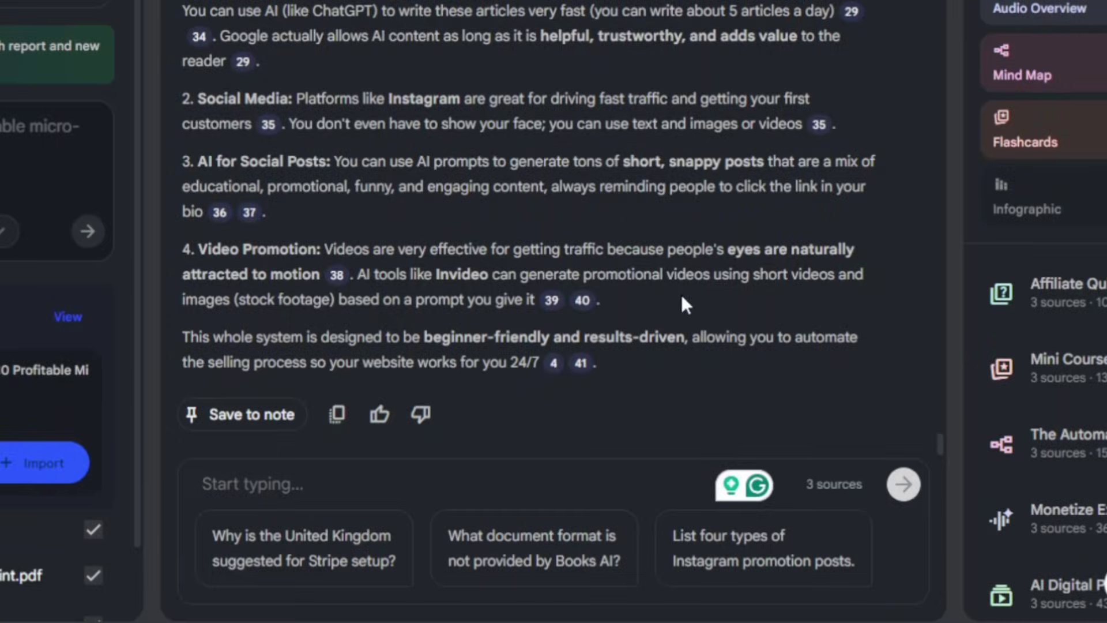
left_click(250, 478)
Review example prompts: 7-module course outline, blog post rewrite, then 10 quiz questions with explanations
type("Create a 7-module course outline for [topic] aimed at small business owners; include 3 downloadable resources and one launch checklist")
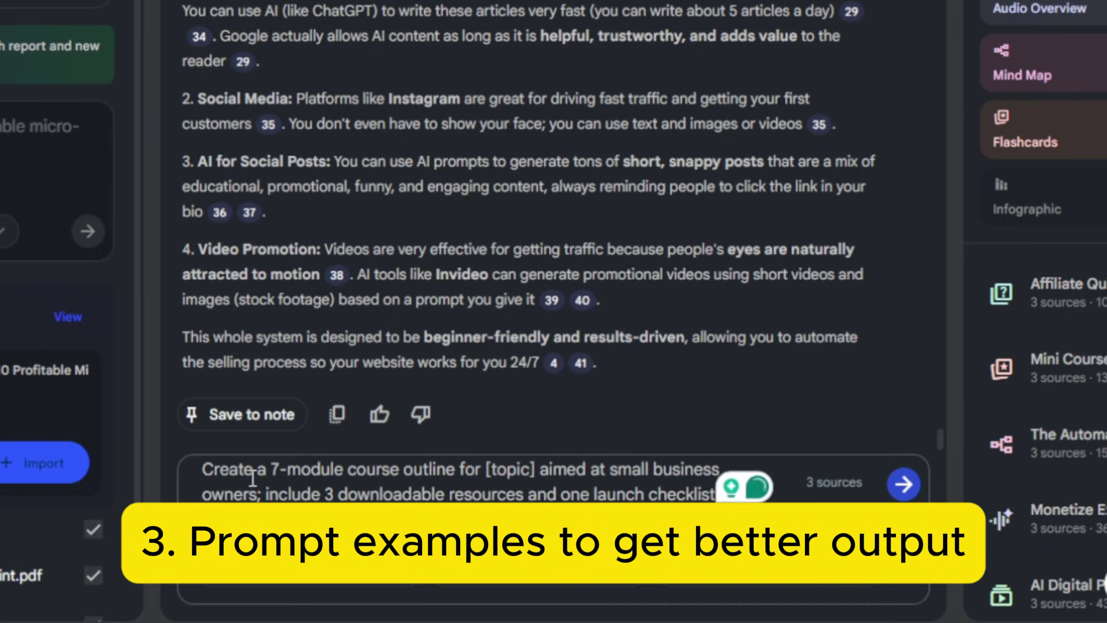
left_click_drag(207, 466, 714, 473)
left_click_drag(204, 498, 347, 500)
left_click_drag(456, 495, 733, 494)
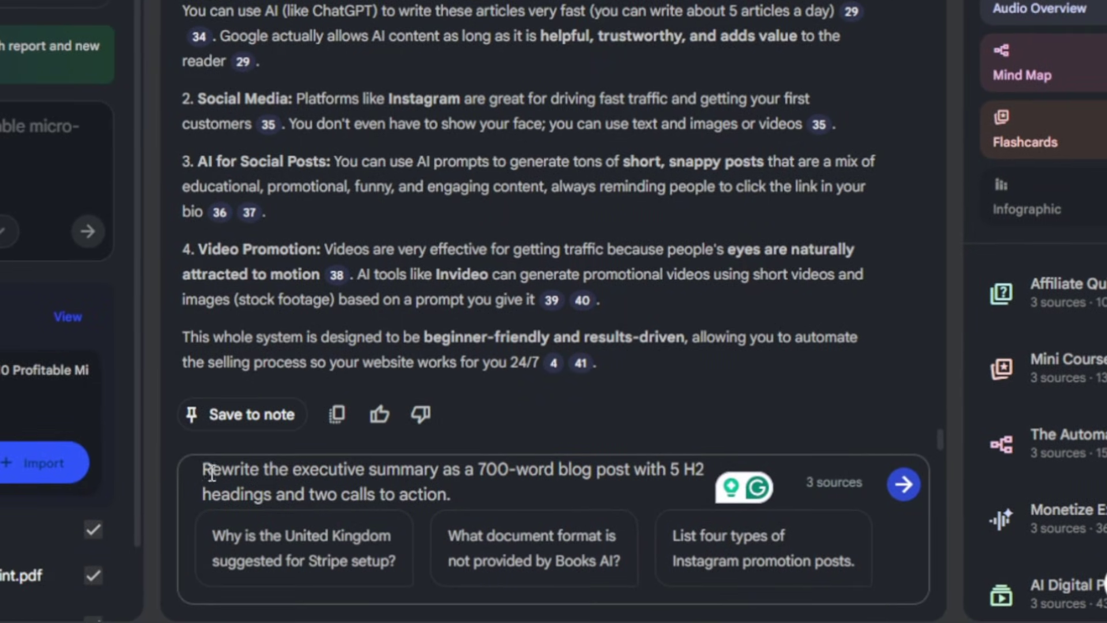
left_click_drag(212, 473, 708, 471)
left_click_drag(206, 487, 423, 485)
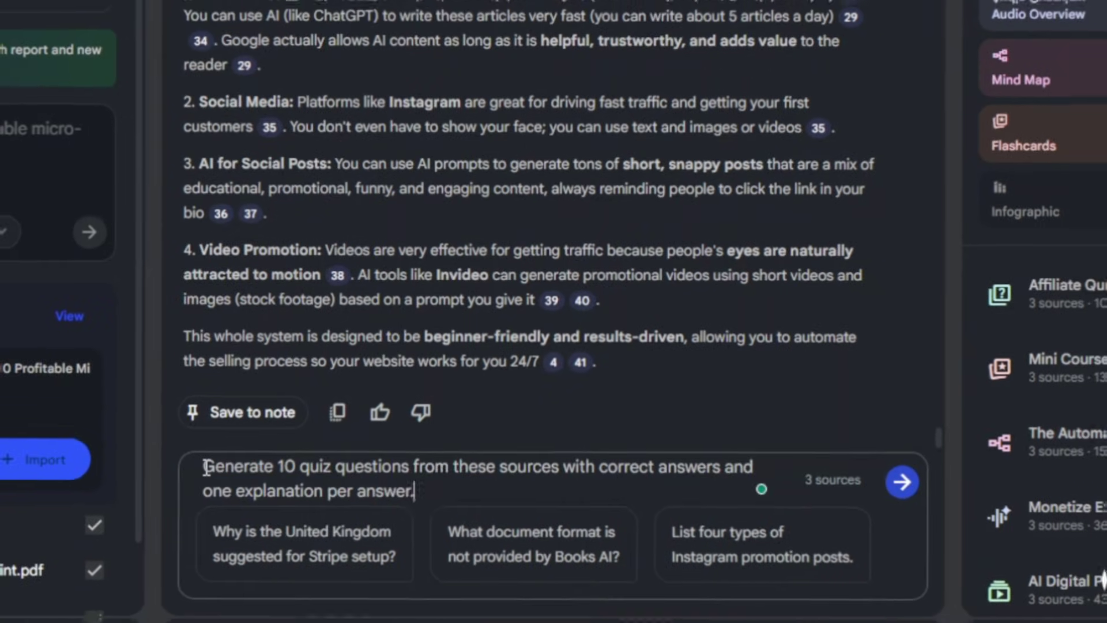
left_click_drag(203, 469, 760, 475)
left_click_drag(201, 502, 392, 488)
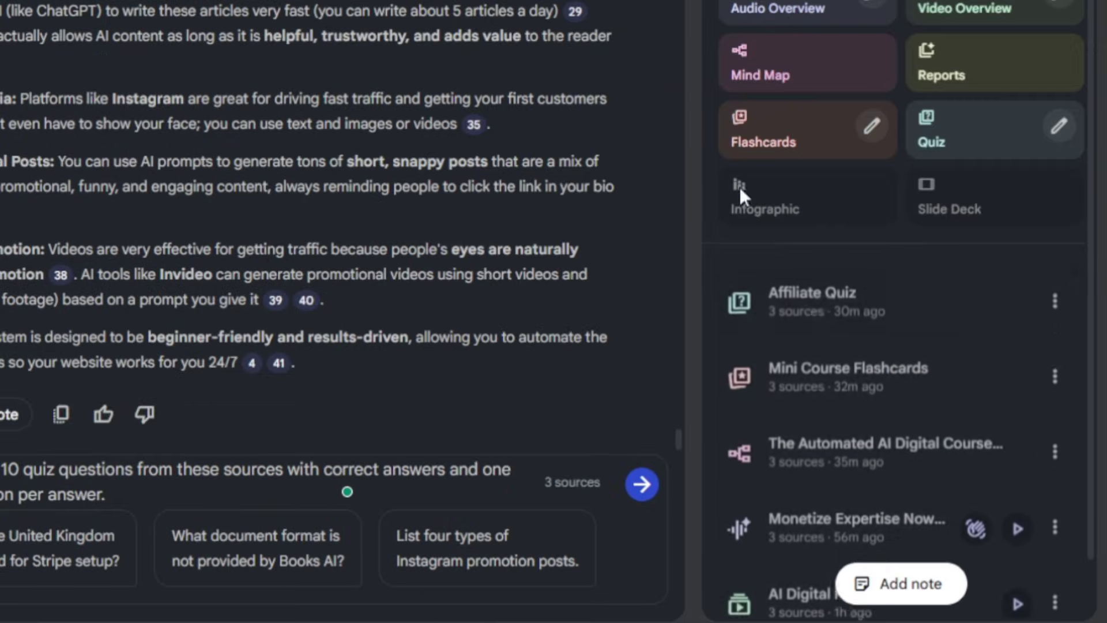
left_click(1052, 591)
left_click(1012, 491)
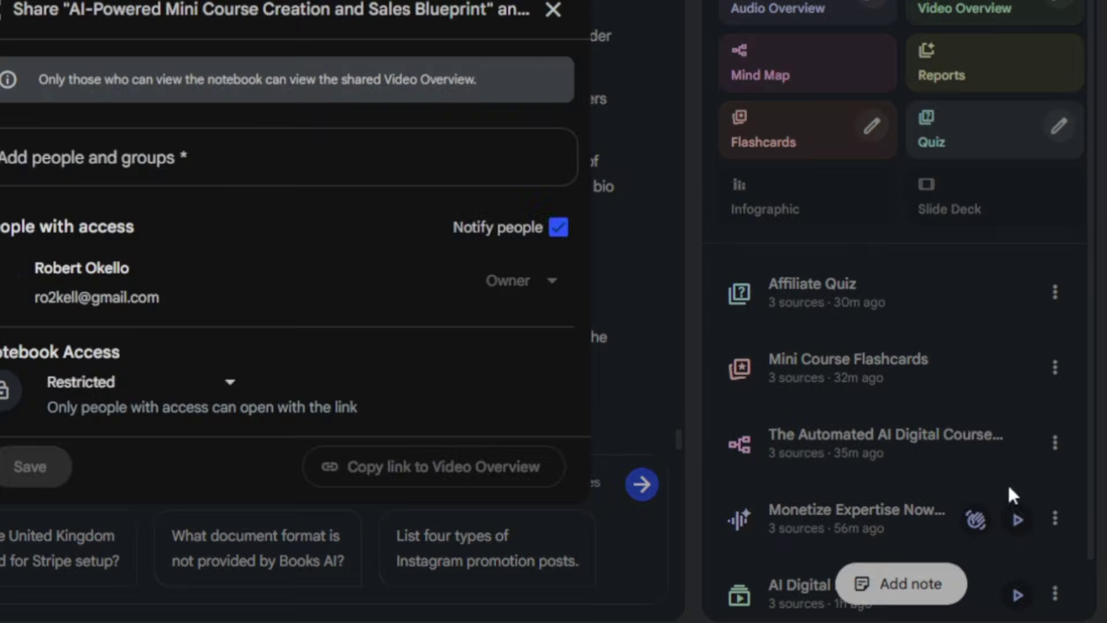
left_click(554, 10)
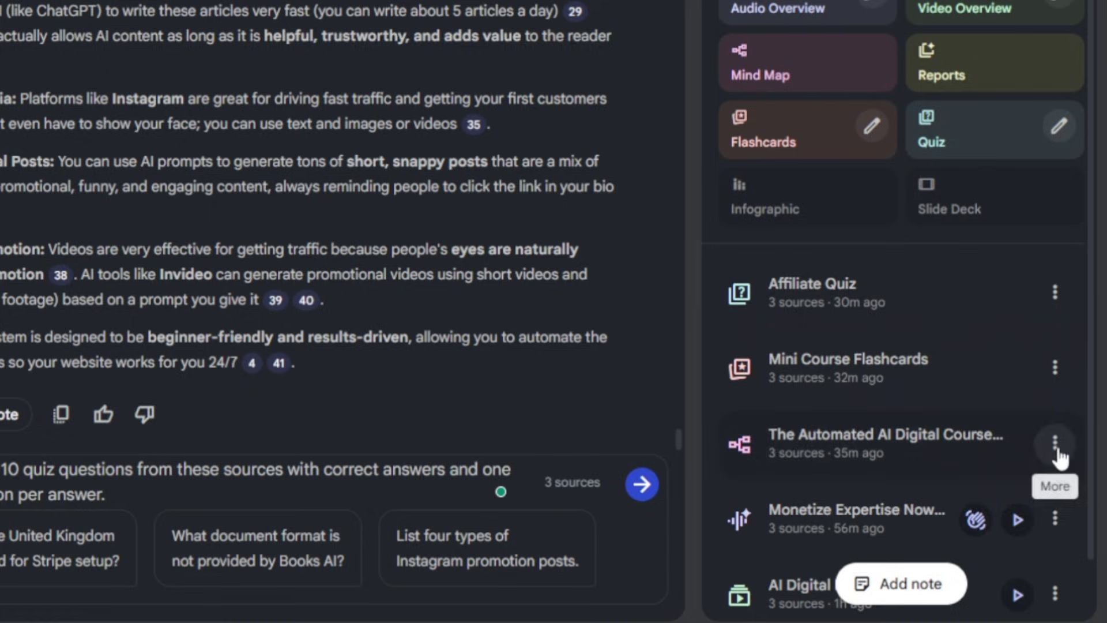
left_click(1056, 520)
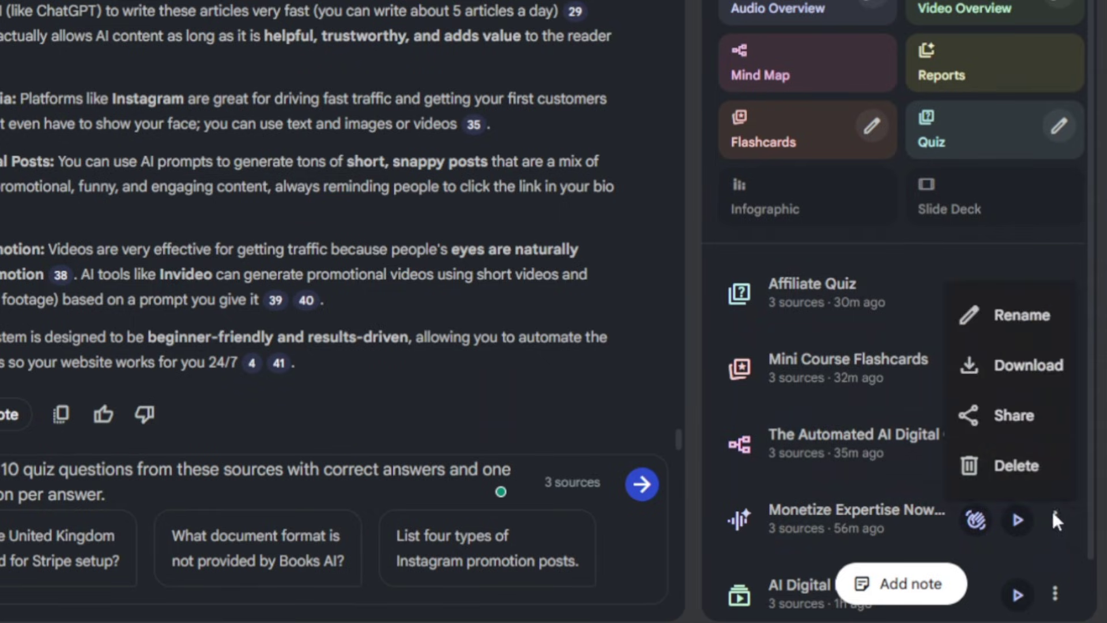
left_click(1024, 375)
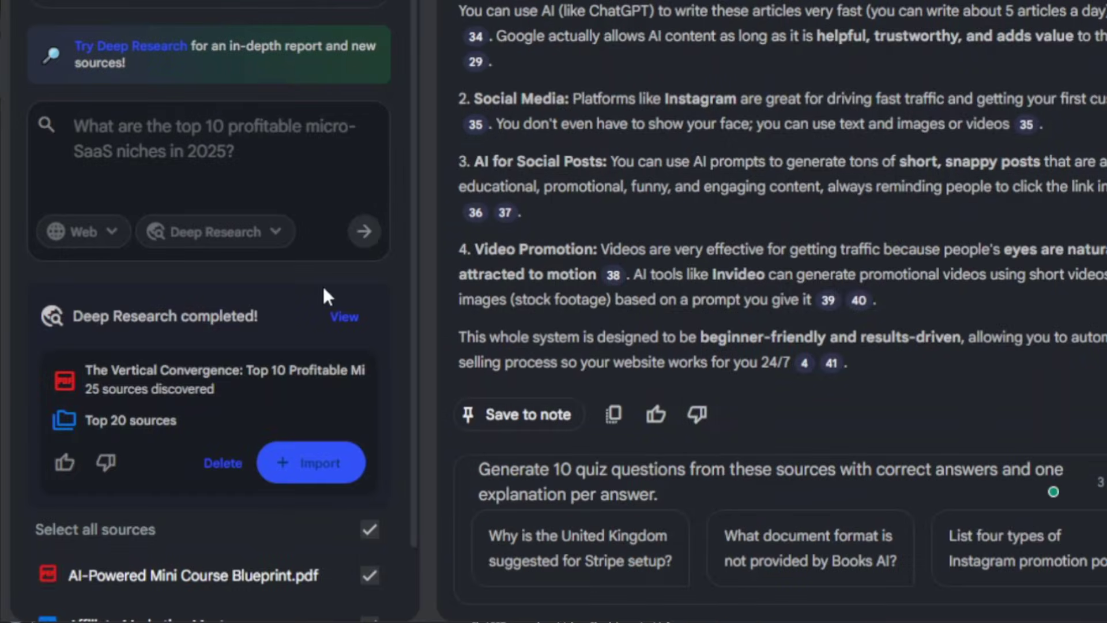
Open the 'The Vertical Convergence' Deep Research report and scroll through its preview
left_click(344, 317)
scroll(304, 147, "down", 6)
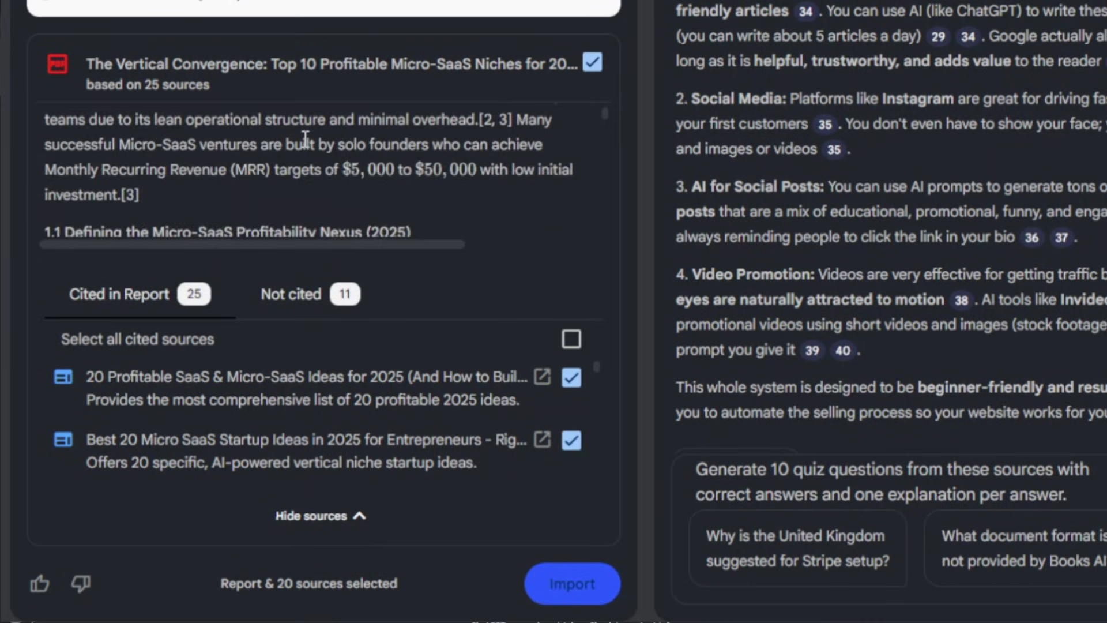
scroll(304, 139, "down", 5)
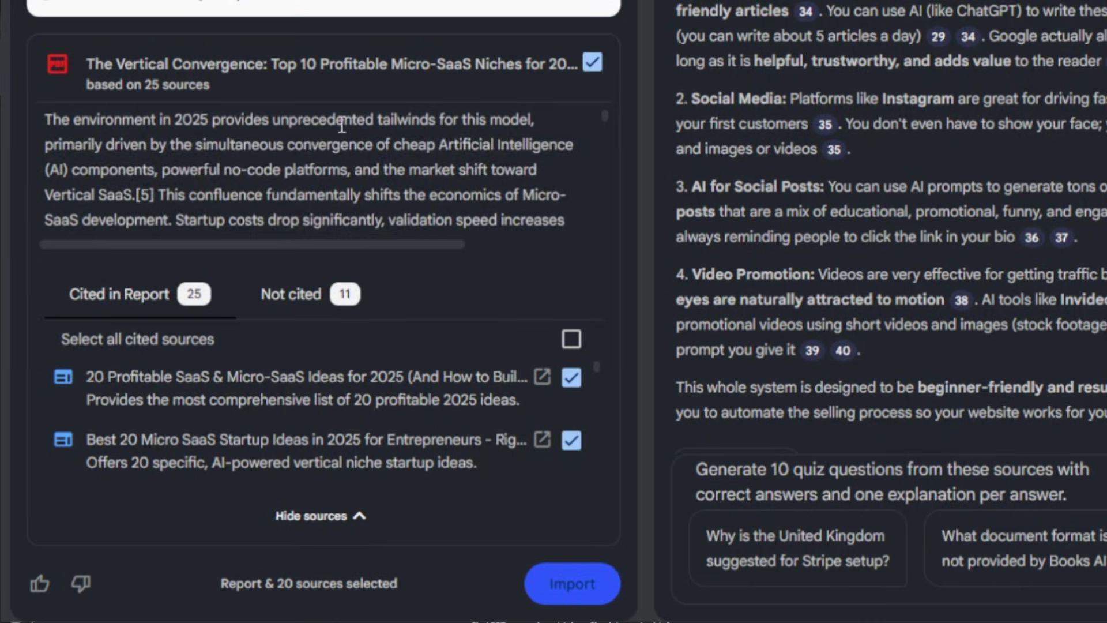
scroll(342, 125, "down", 6)
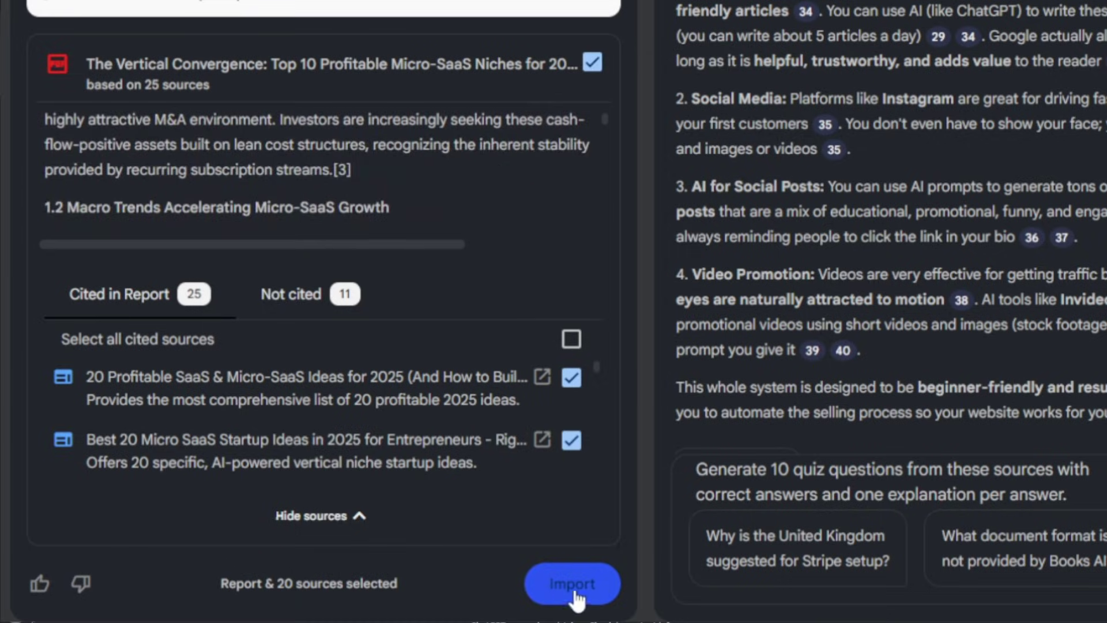